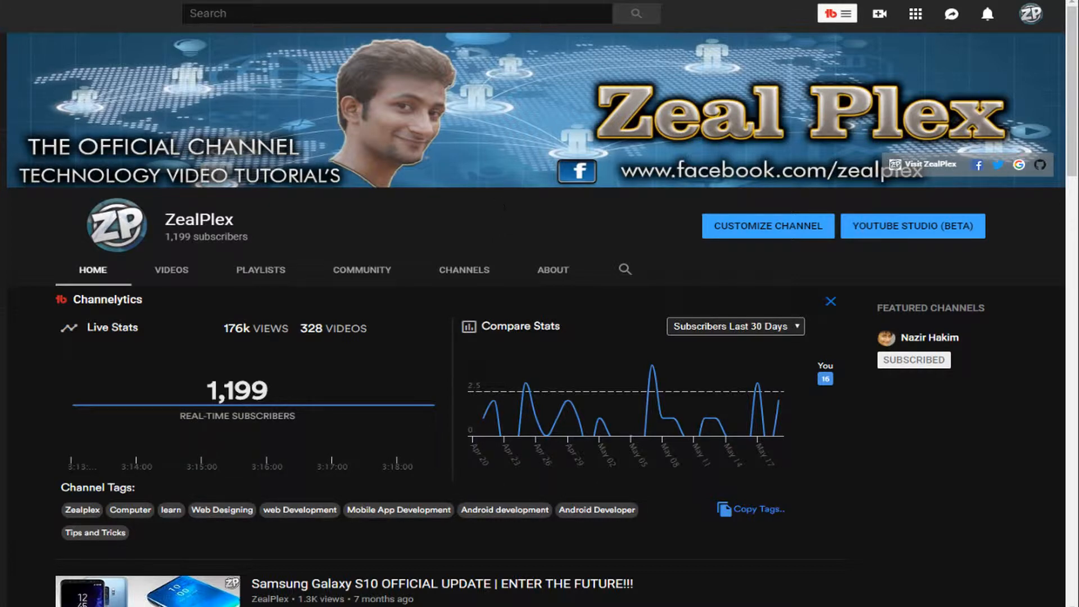
{"action": "key", "text": "ctrl+t"}
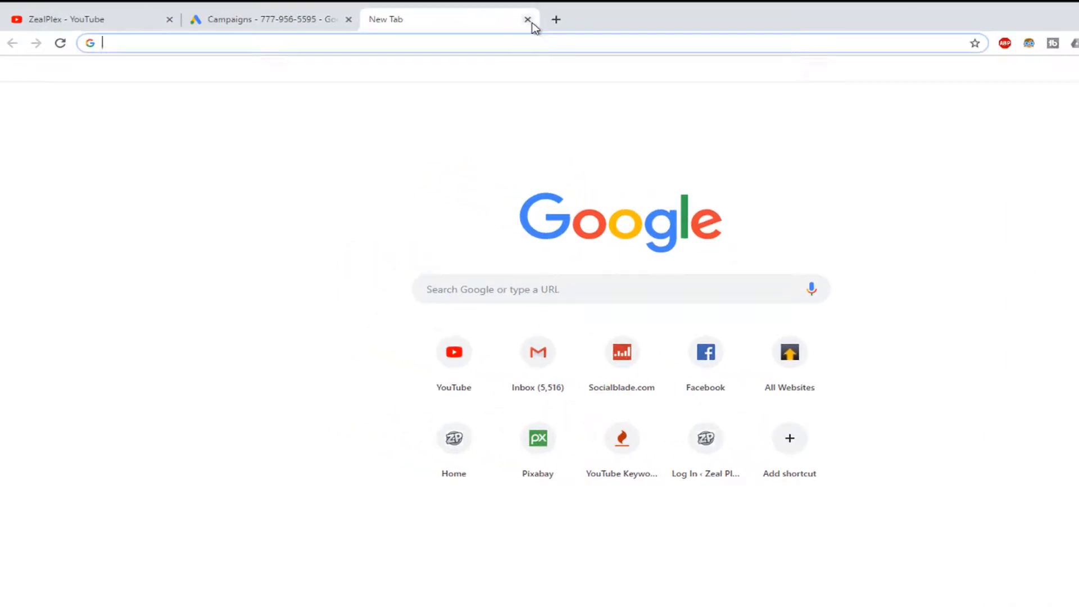
{"action": "left_click", "coordinate": [529, 21]}
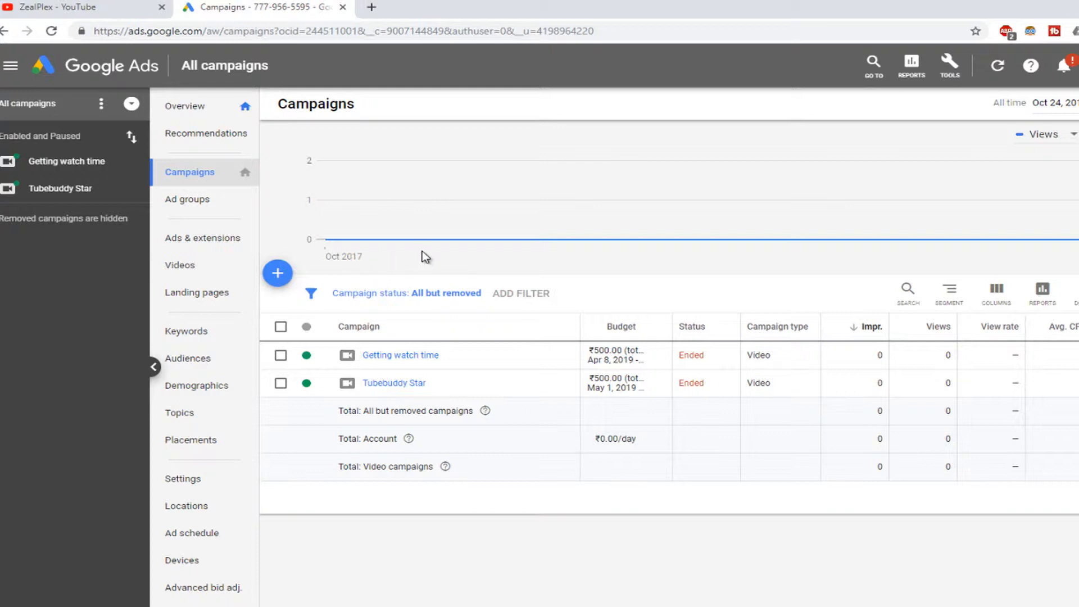
Start a new custom video campaign created without a goal's guidance.
{"action": "left_click", "coordinate": [278, 274]}
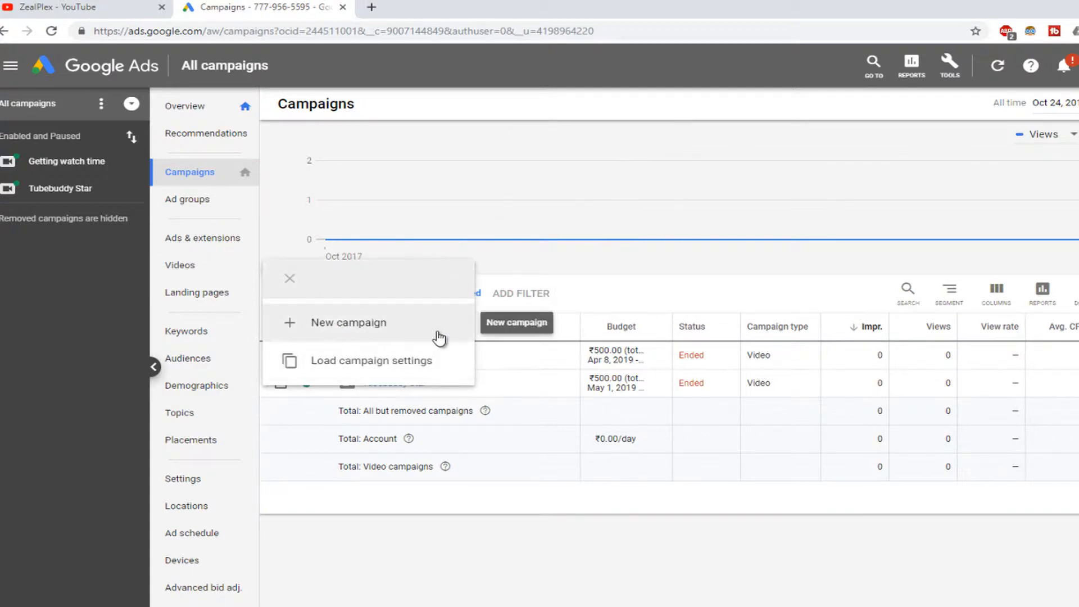
{"action": "left_click", "coordinate": [393, 329]}
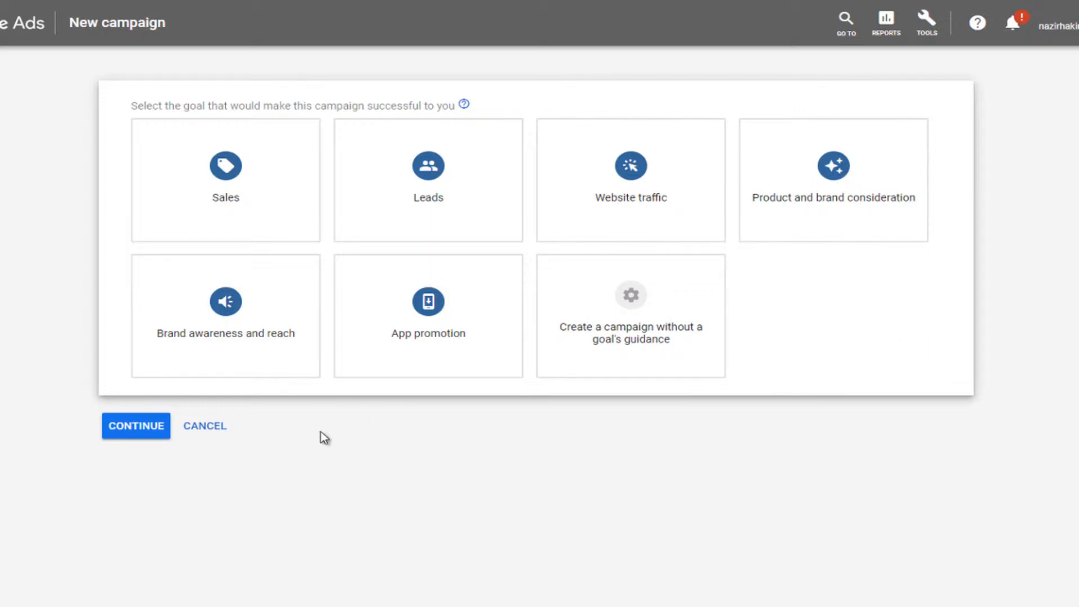
{"action": "left_click", "coordinate": [637, 362]}
{"action": "left_click", "coordinate": [825, 453]}
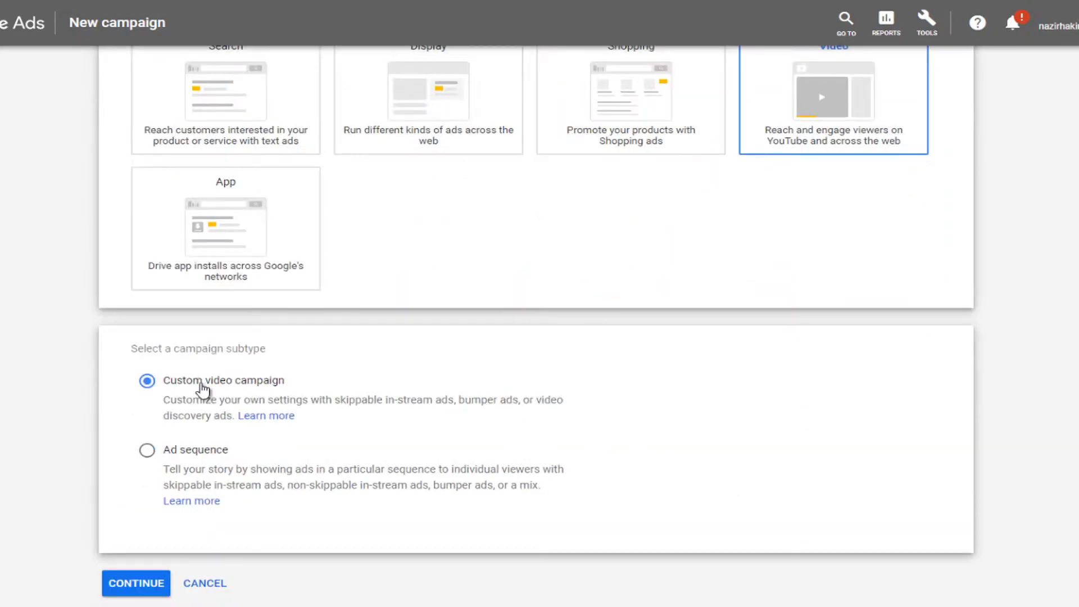
{"action": "left_click", "coordinate": [138, 585]}
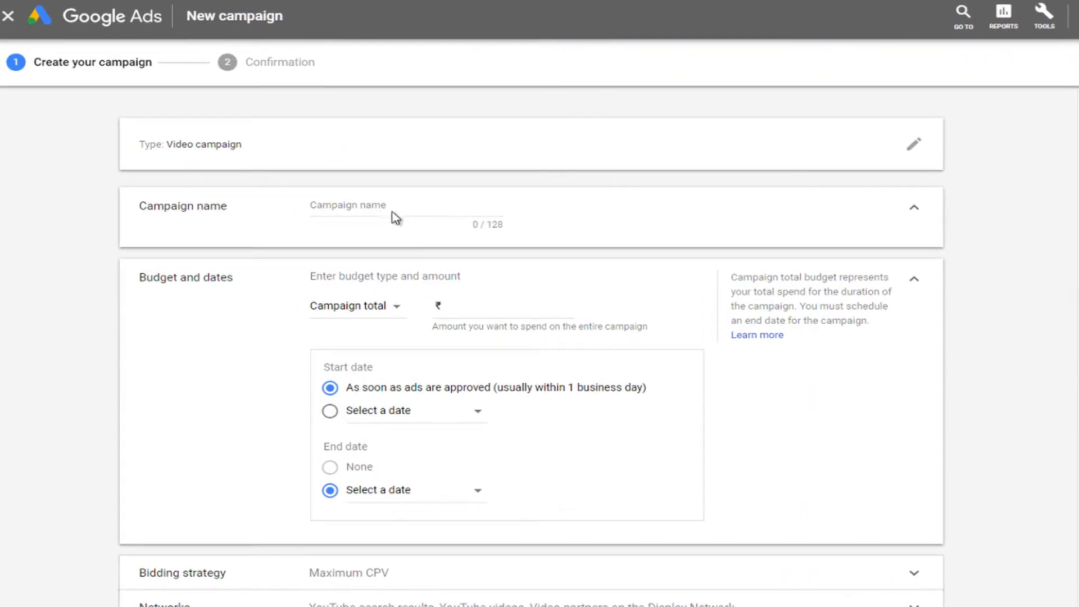
Name the campaign "money" and give it a daily budget of ₹100.00.
{"action": "left_click", "coordinate": [392, 207]}
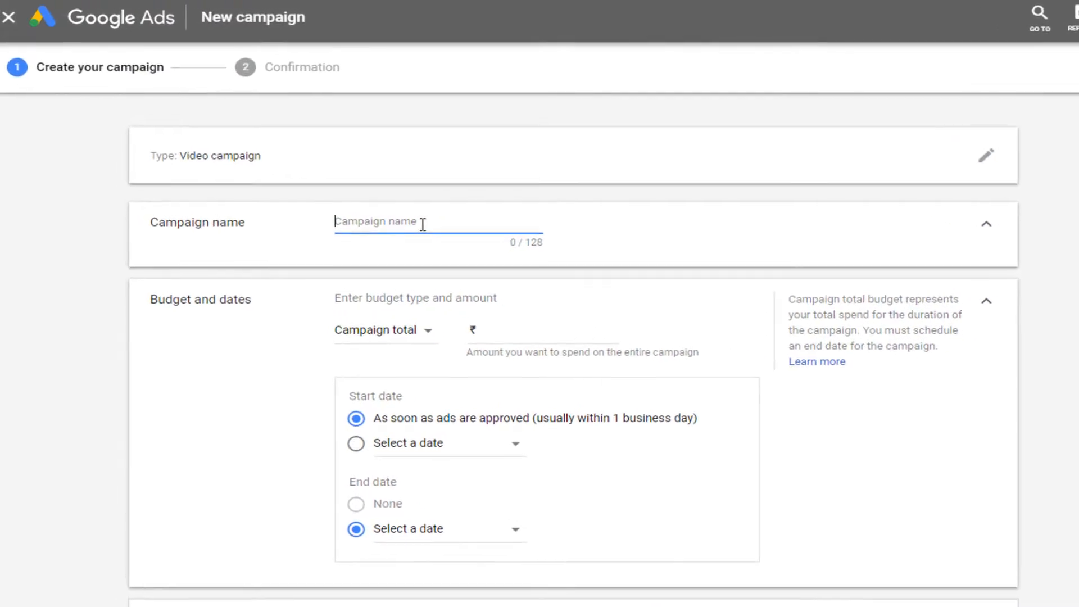
{"action": "type", "text": "money"}
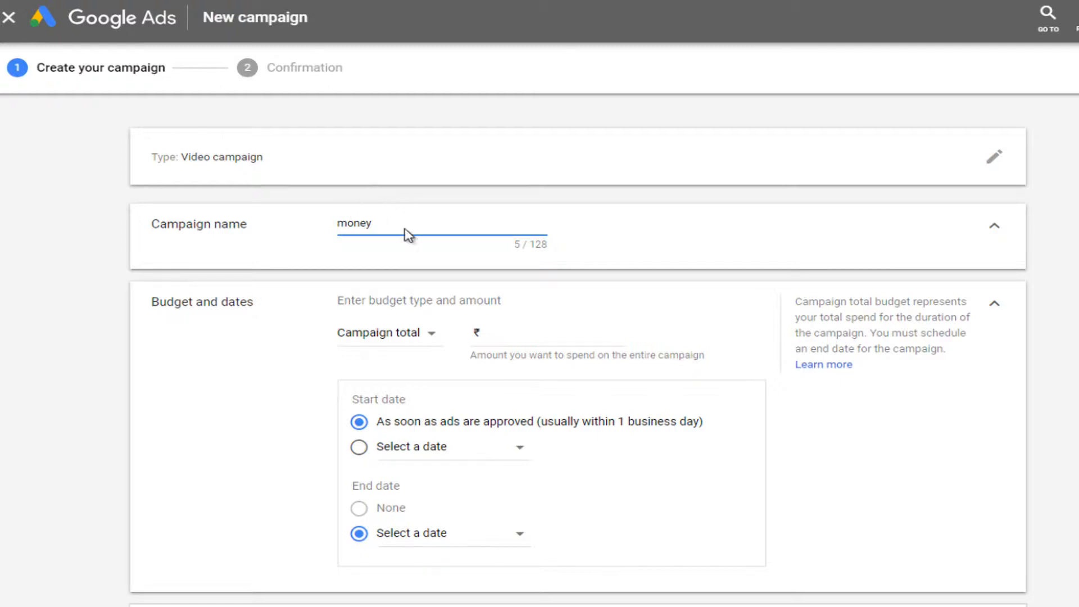
{"action": "left_click", "coordinate": [406, 342]}
{"action": "left_click", "coordinate": [406, 341]}
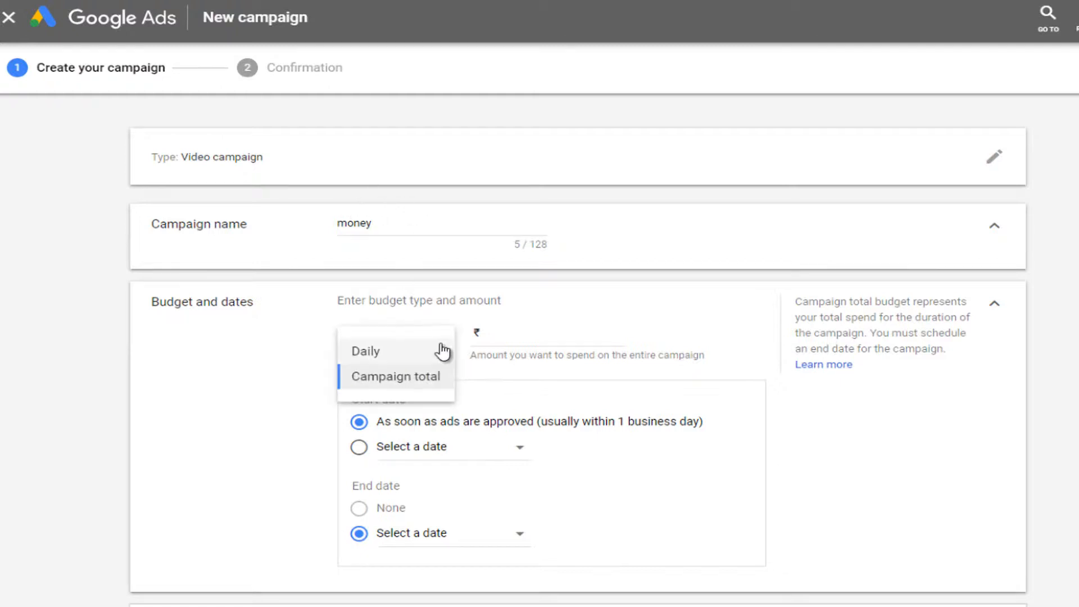
{"action": "left_click", "coordinate": [391, 352]}
{"action": "left_click", "coordinate": [547, 332]}
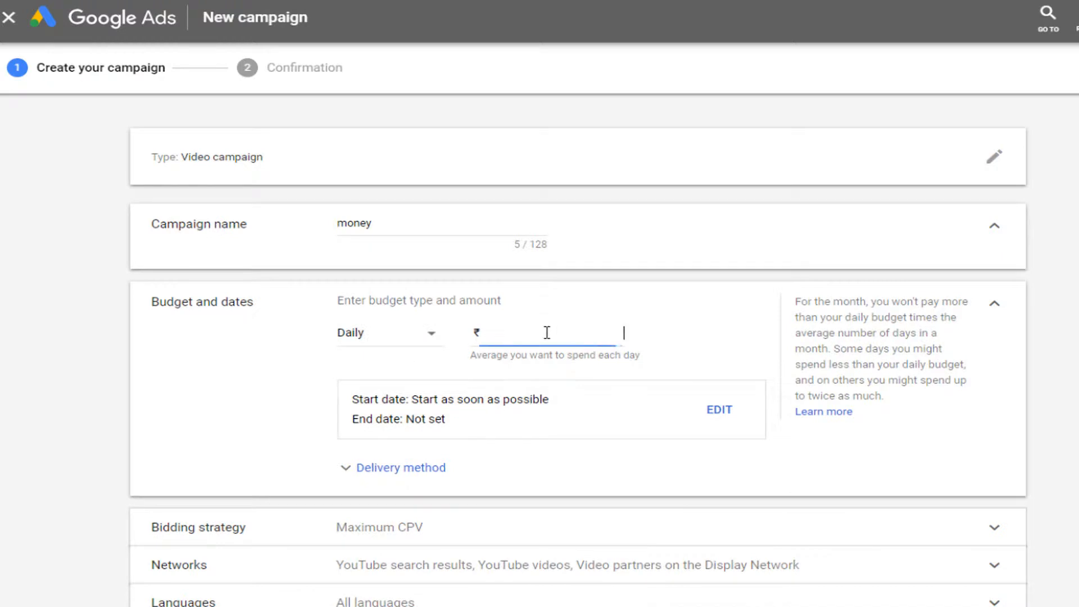
{"action": "type", "text": "100.00"}
{"action": "left_click", "coordinate": [630, 395]}
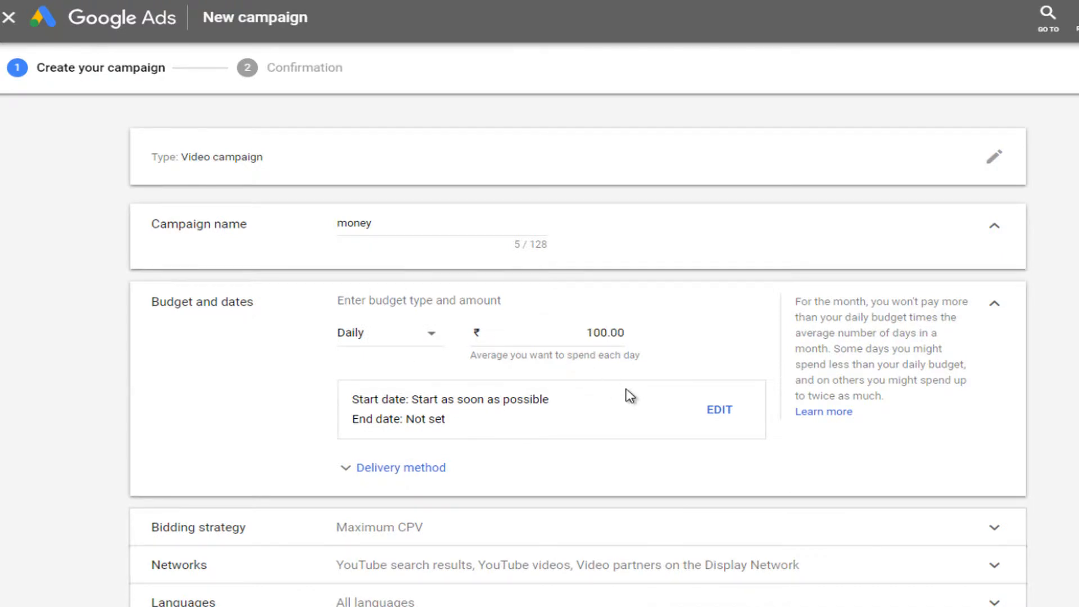
Review the campaign's start date, end date and delivery method options.
{"action": "scroll", "coordinate": [630, 396], "scroll_direction": "down", "scroll_amount": 1}
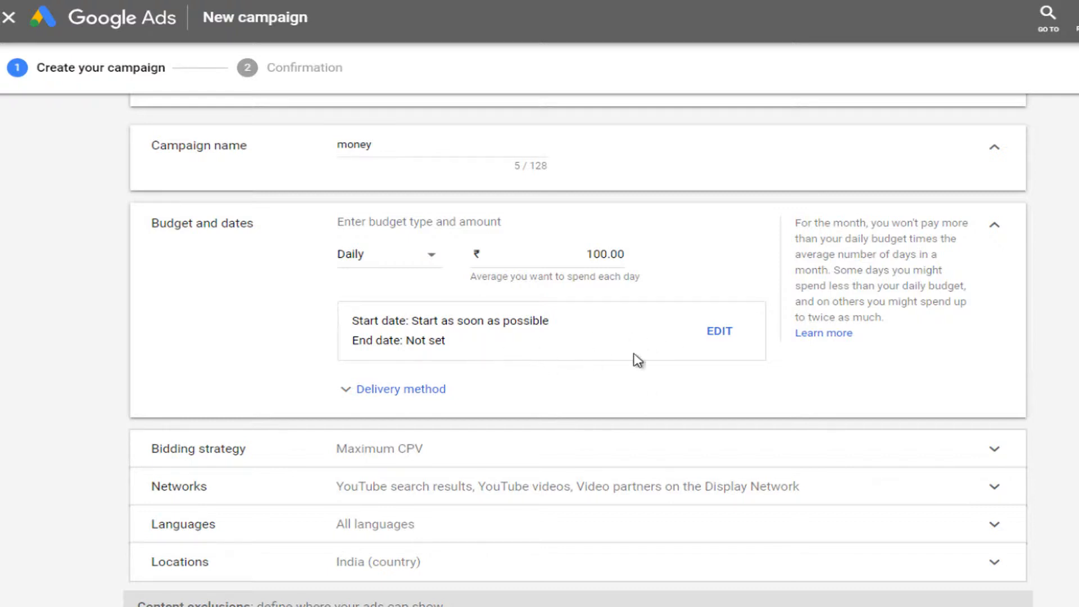
{"action": "left_click", "coordinate": [709, 347]}
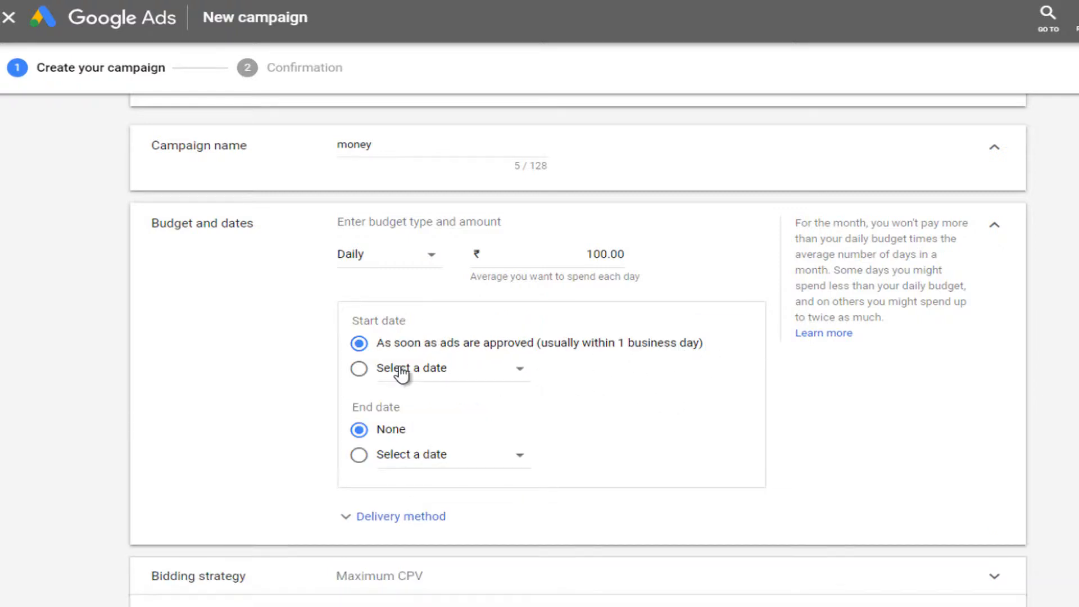
{"action": "left_click", "coordinate": [403, 515]}
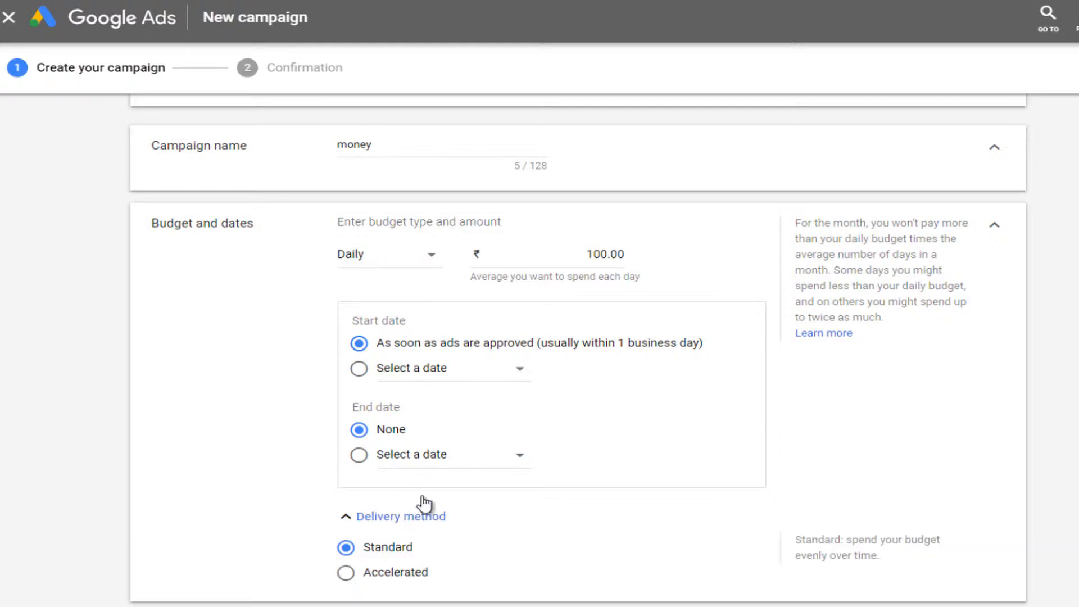
{"action": "left_click", "coordinate": [355, 518]}
Review the available bidding strategies for the campaign, keeping Maximum CPV.
{"action": "scroll", "coordinate": [566, 506], "scroll_direction": "down", "scroll_amount": 4}
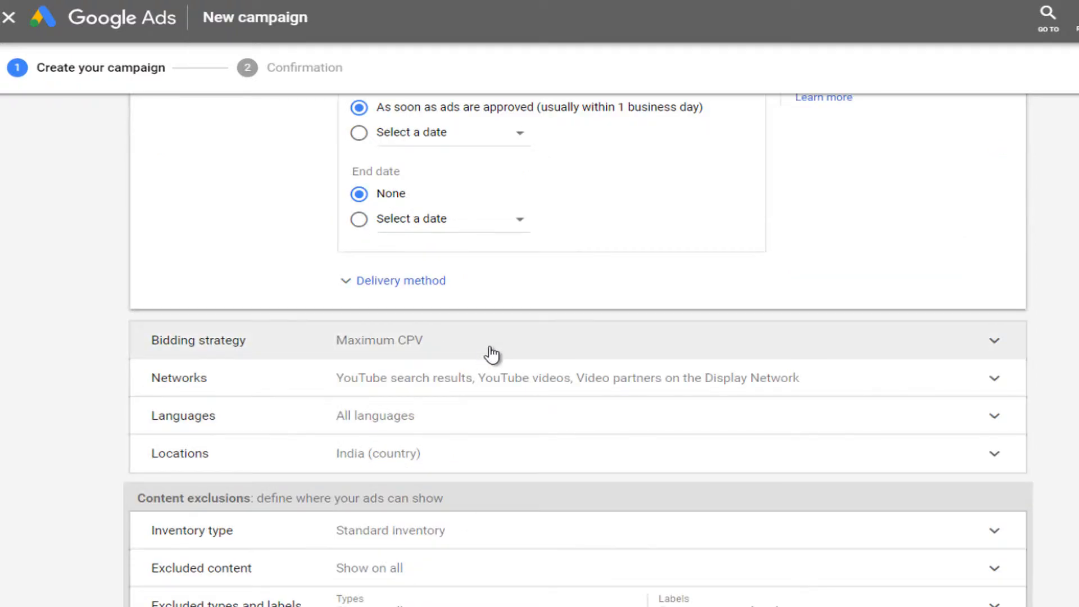
{"action": "left_click", "coordinate": [449, 354]}
{"action": "left_click", "coordinate": [424, 363]}
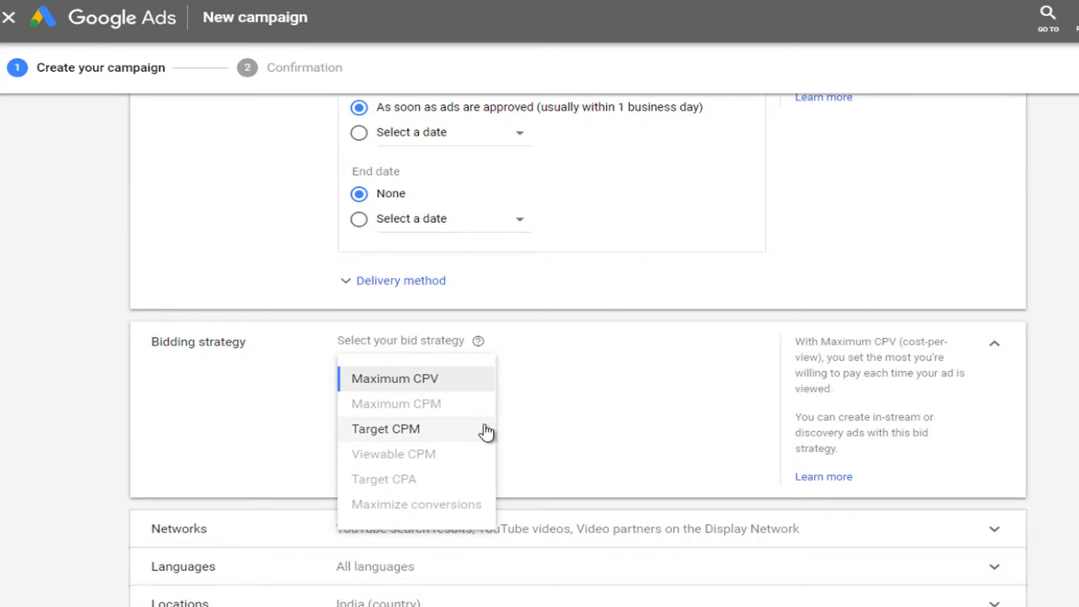
{"action": "left_click", "coordinate": [541, 377]}
{"action": "mouse_move", "coordinate": [477, 347]}
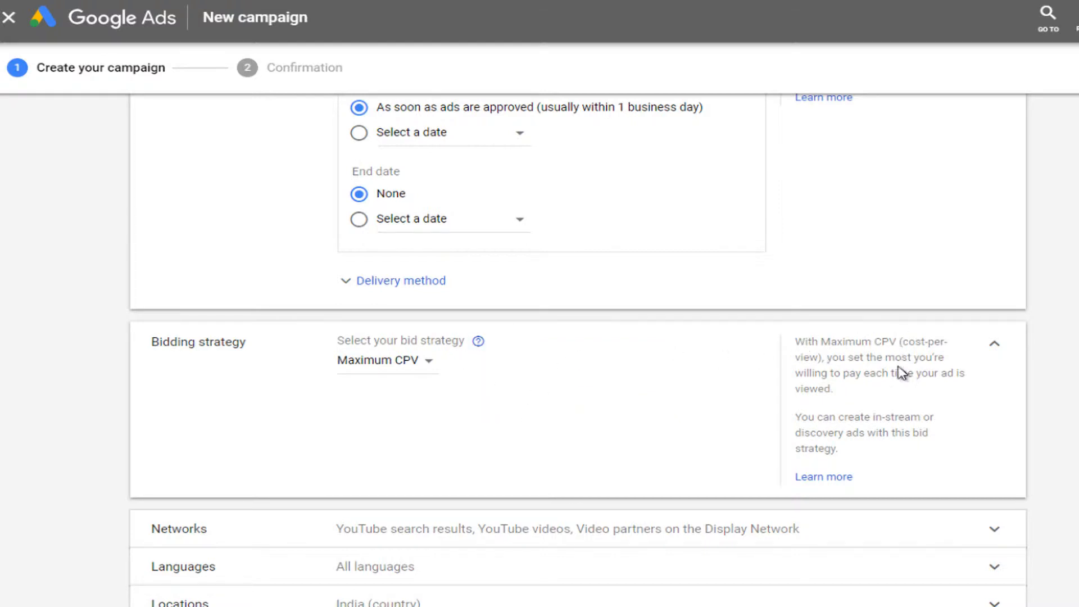
Restrict the campaign's networks to YouTube search results by excluding YouTube videos.
{"action": "scroll", "coordinate": [696, 432], "scroll_direction": "down", "scroll_amount": 1}
{"action": "scroll", "coordinate": [695, 431], "scroll_direction": "down", "scroll_amount": 2}
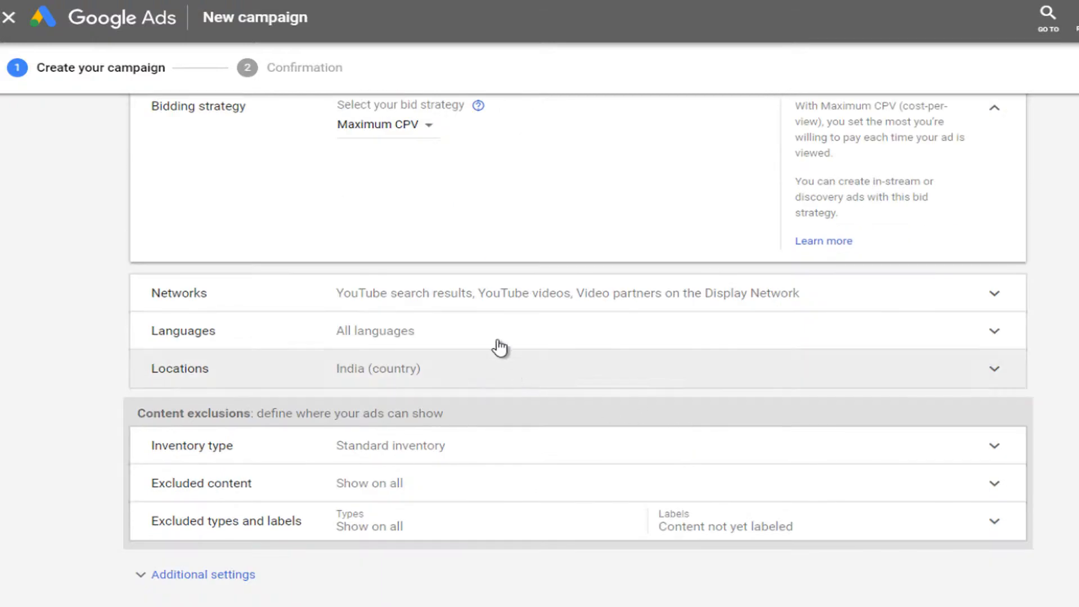
{"action": "left_click", "coordinate": [511, 312]}
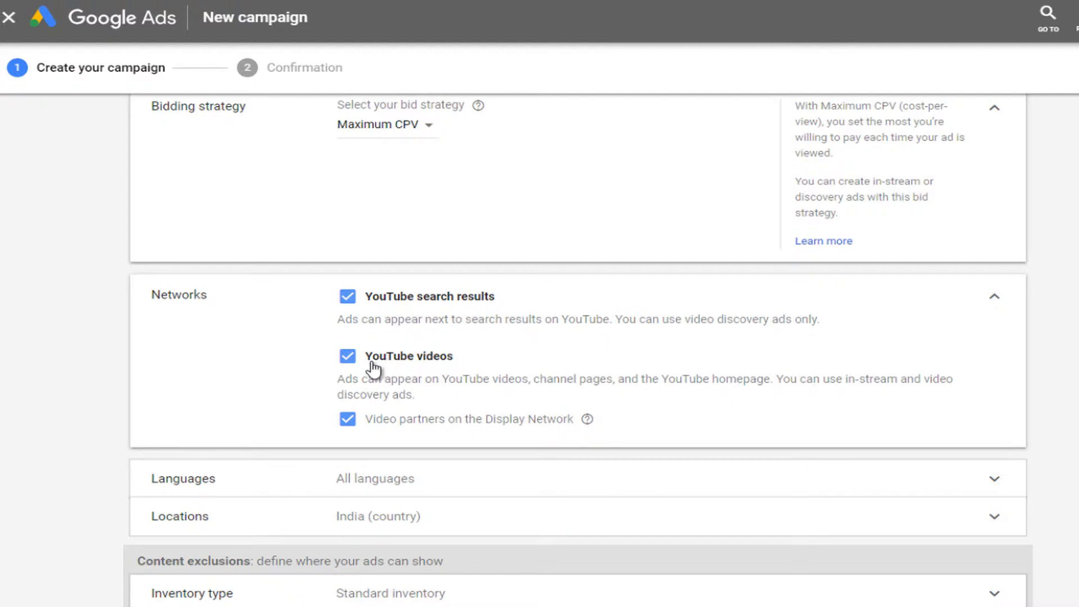
{"action": "left_click", "coordinate": [349, 358]}
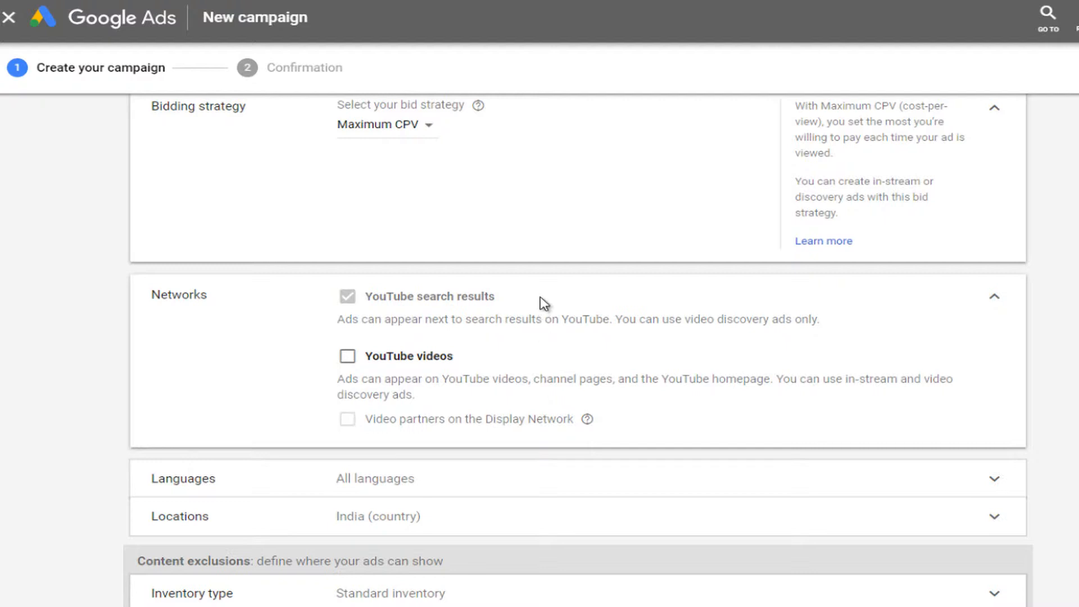
Target English and Hindi as the campaign's languages instead of all languages.
{"action": "scroll", "coordinate": [544, 303], "scroll_direction": "down", "scroll_amount": 1}
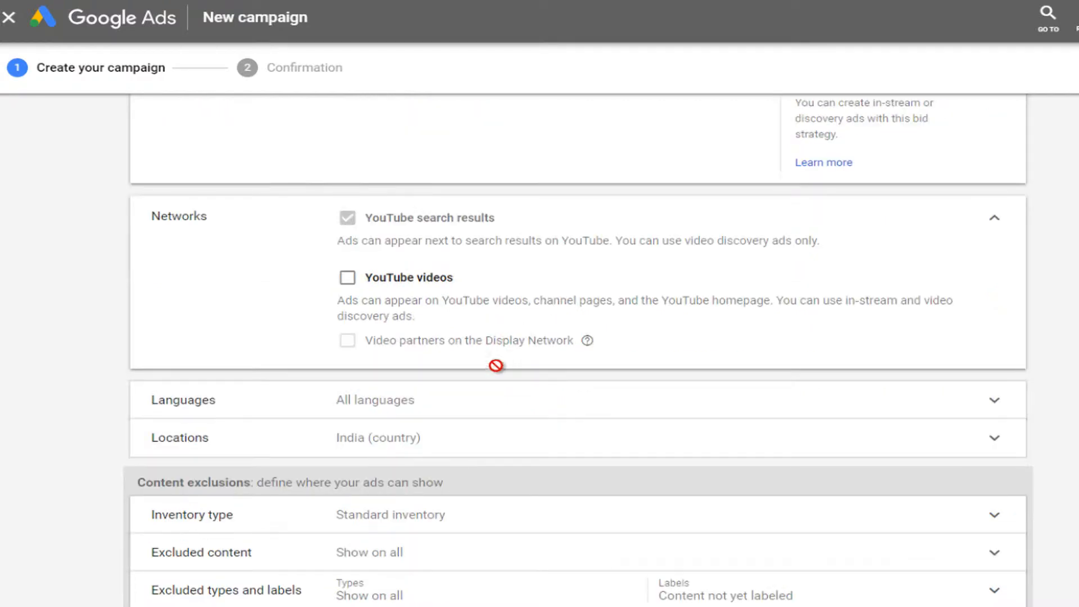
{"action": "left_click", "coordinate": [436, 409]}
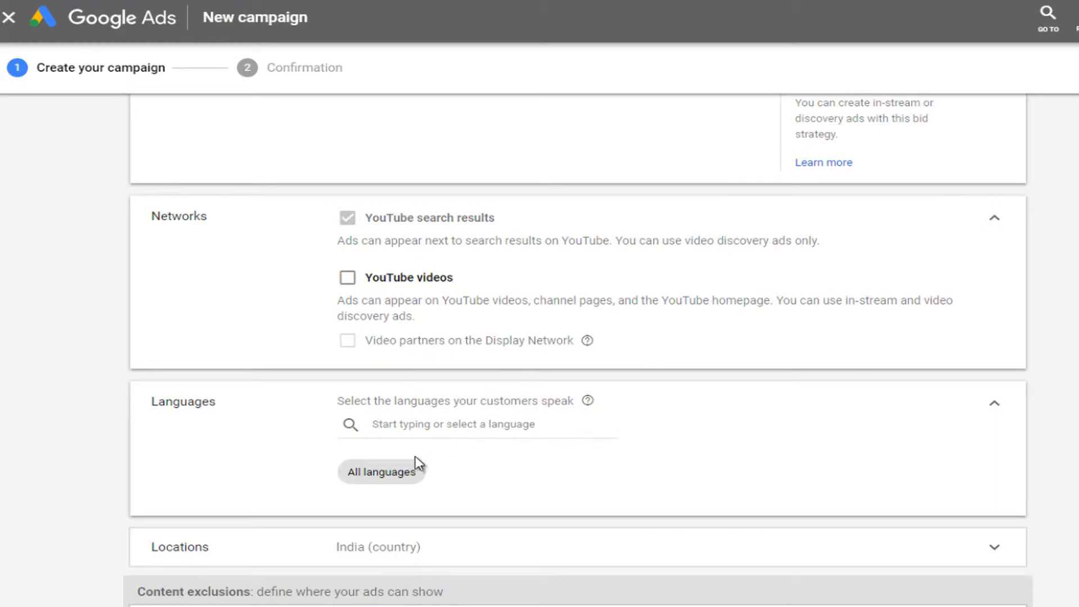
{"action": "left_click", "coordinate": [405, 424]}
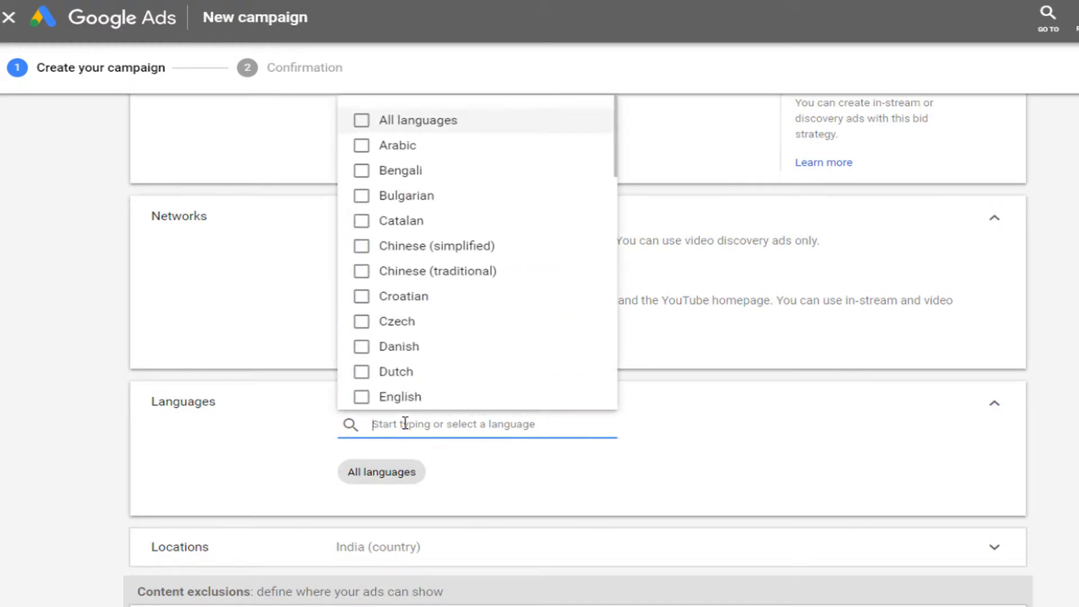
{"action": "left_click", "coordinate": [394, 398]}
{"action": "scroll", "coordinate": [492, 342], "scroll_direction": "down", "scroll_amount": 3}
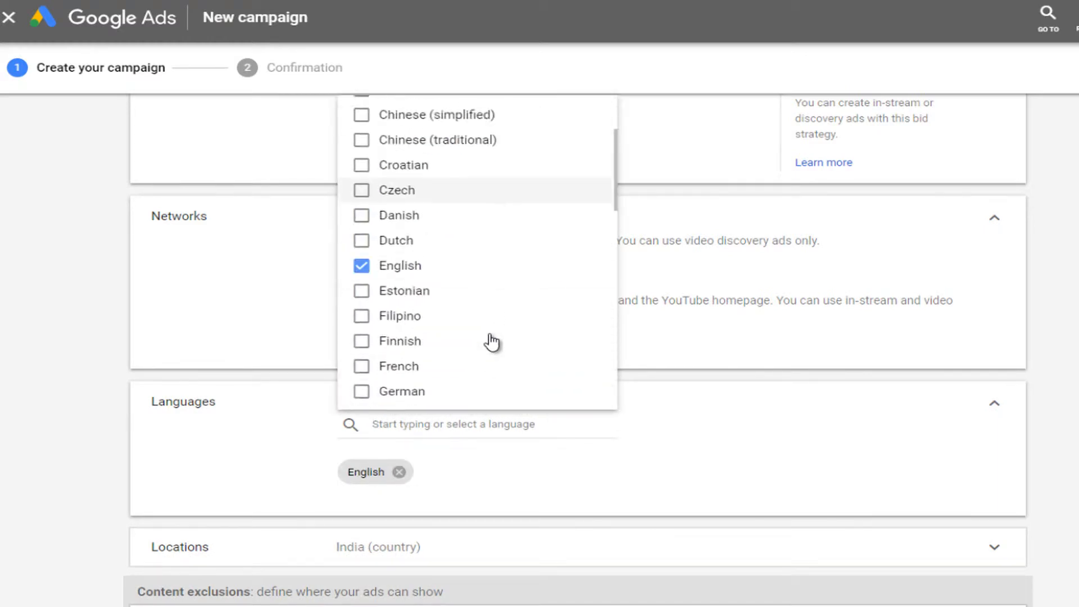
{"action": "scroll", "coordinate": [492, 342], "scroll_direction": "down", "scroll_amount": 3}
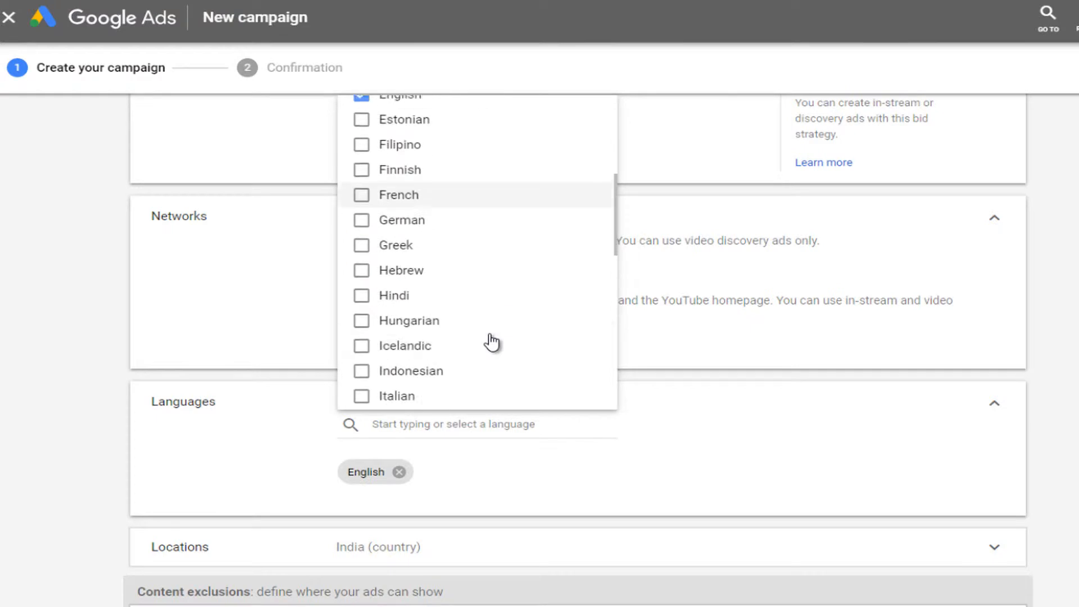
{"action": "left_click", "coordinate": [461, 287]}
{"action": "left_click", "coordinate": [204, 499]}
Review the location targeting and inventory type options, keeping India and Standard inventory.
{"action": "scroll", "coordinate": [231, 494], "scroll_direction": "down", "scroll_amount": 1}
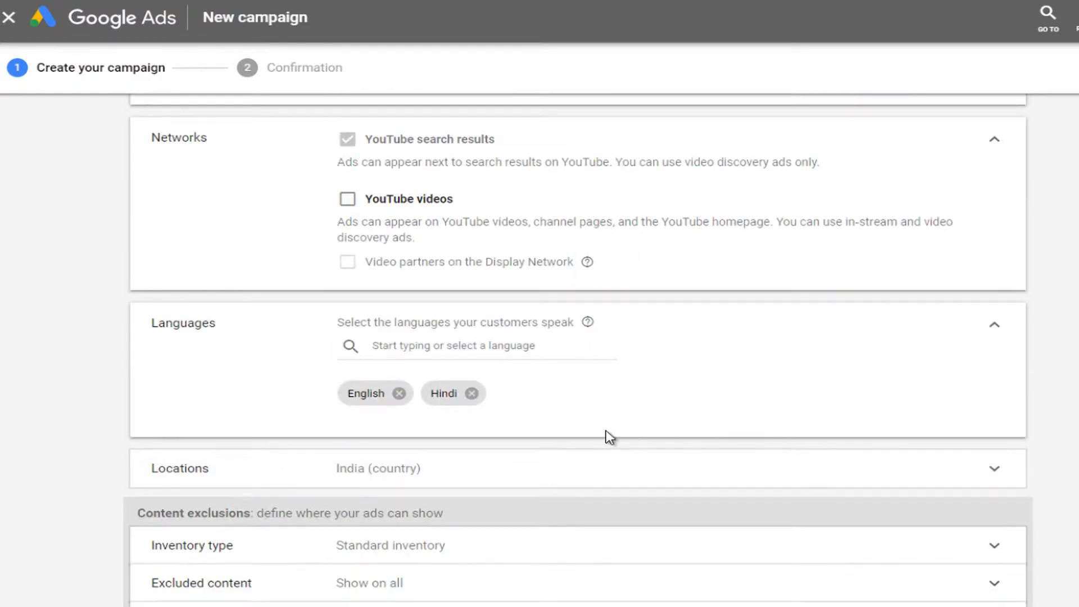
{"action": "scroll", "coordinate": [545, 467], "scroll_direction": "down", "scroll_amount": 3}
{"action": "left_click", "coordinate": [431, 241]}
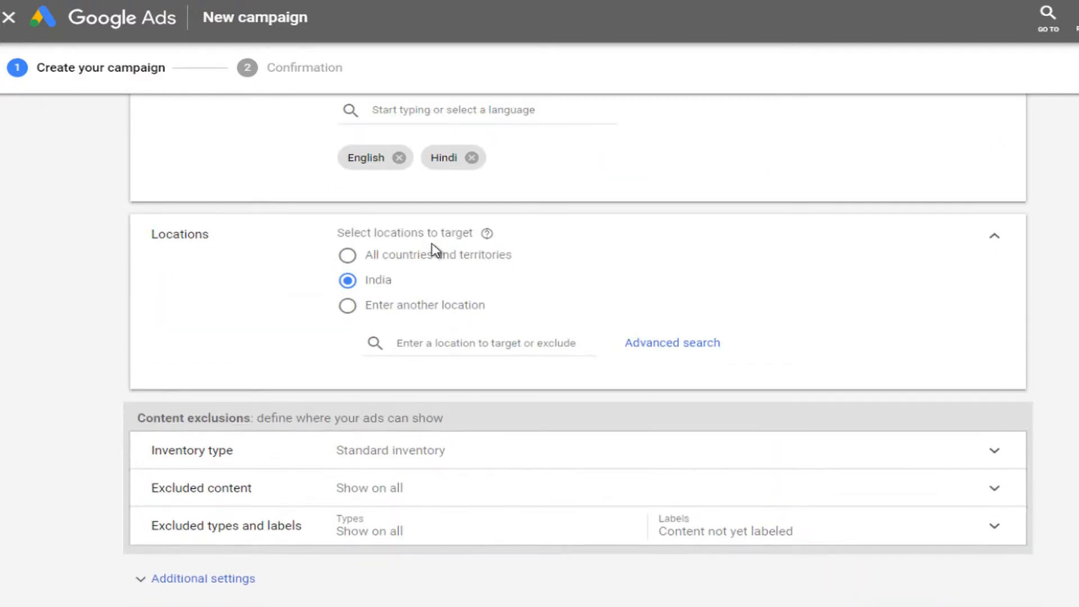
{"action": "scroll", "coordinate": [342, 373], "scroll_direction": "down", "scroll_amount": 1}
{"action": "left_click", "coordinate": [436, 369]}
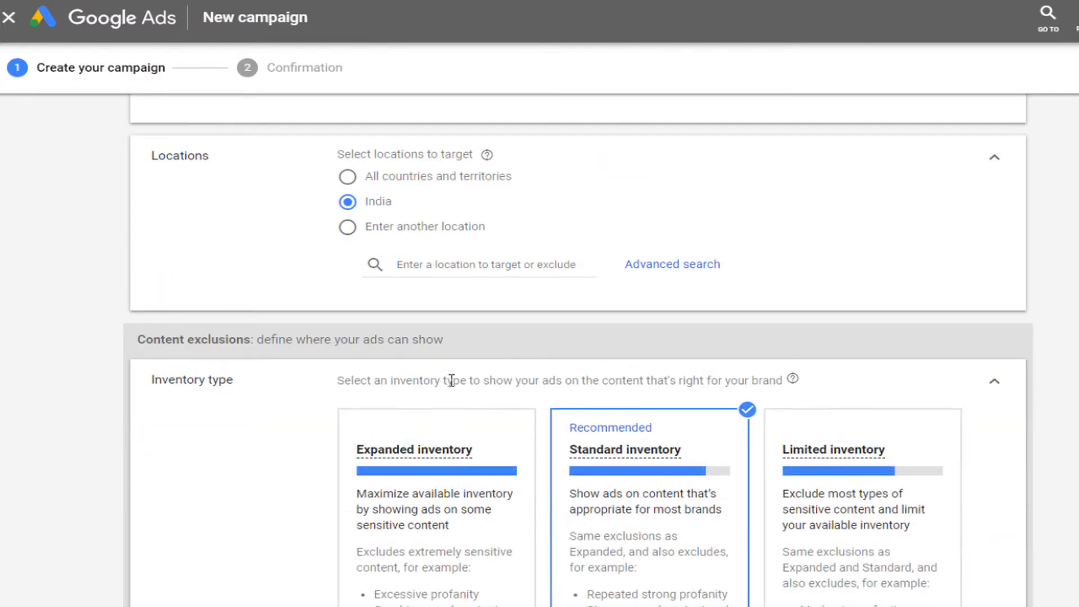
{"action": "scroll", "coordinate": [1059, 400], "scroll_direction": "down", "scroll_amount": 2}
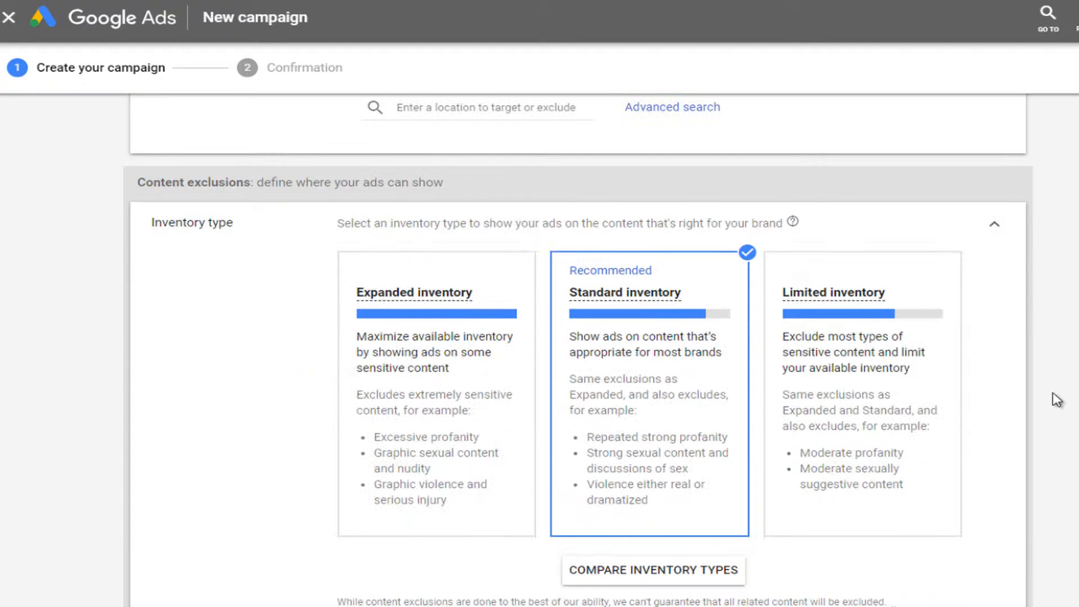
{"action": "left_click", "coordinate": [994, 224]}
Examine the additional settings for devices, frequency capping and ad schedule.
{"action": "scroll", "coordinate": [1068, 256], "scroll_direction": "down", "scroll_amount": 1}
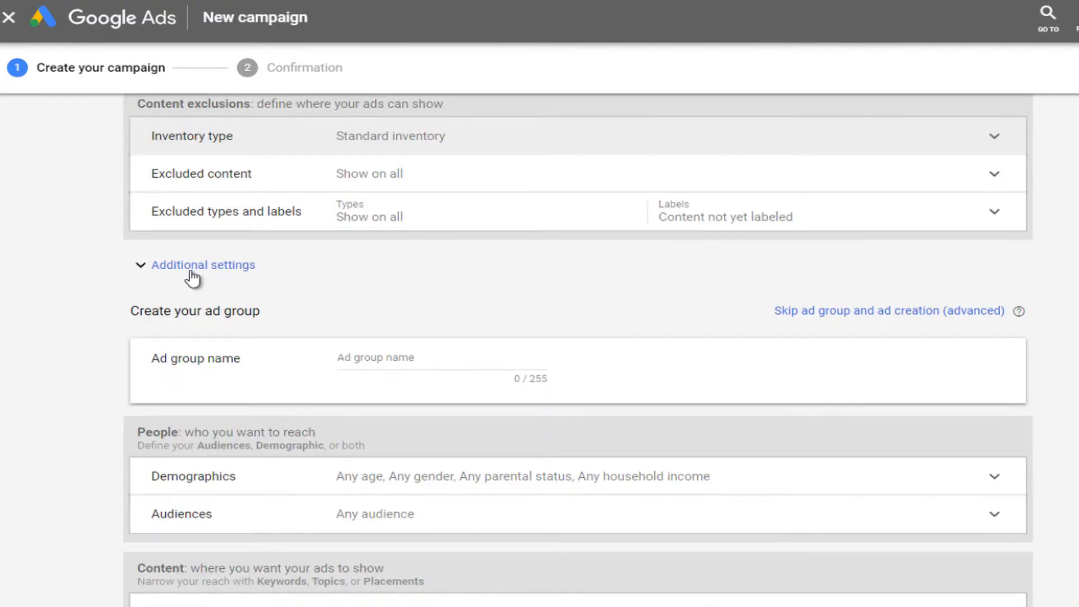
{"action": "left_click", "coordinate": [232, 278]}
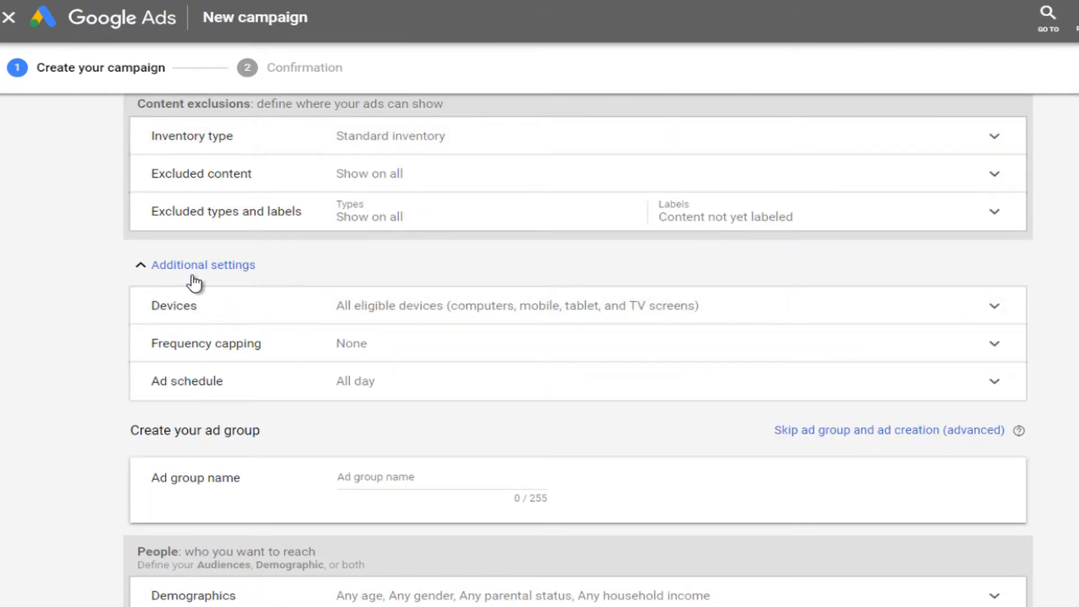
{"action": "left_click", "coordinate": [453, 313]}
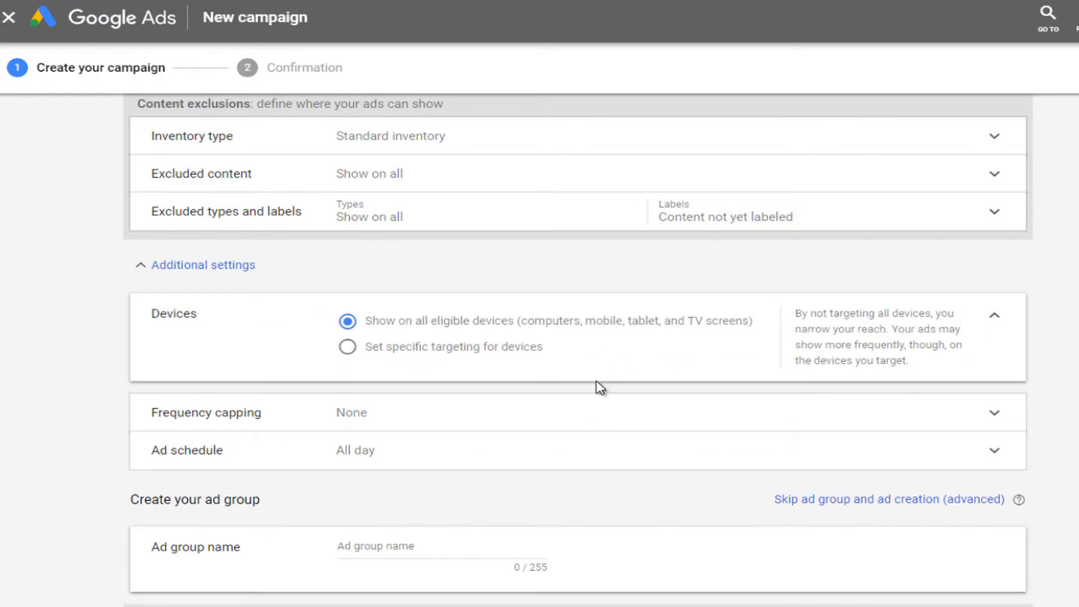
{"action": "left_click", "coordinate": [465, 413]}
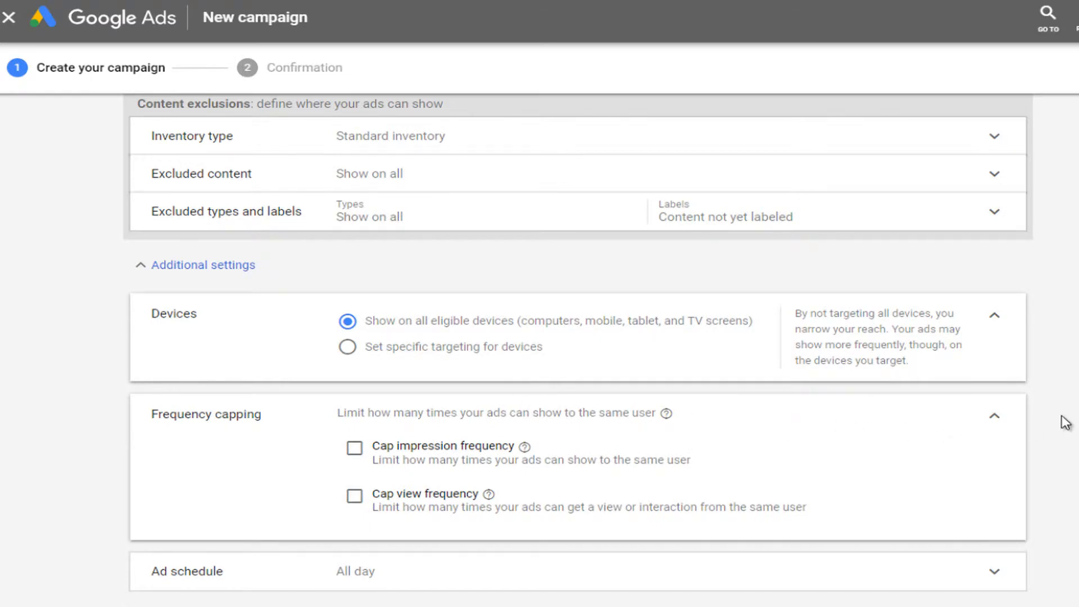
{"action": "scroll", "coordinate": [1064, 421], "scroll_direction": "down", "scroll_amount": 3}
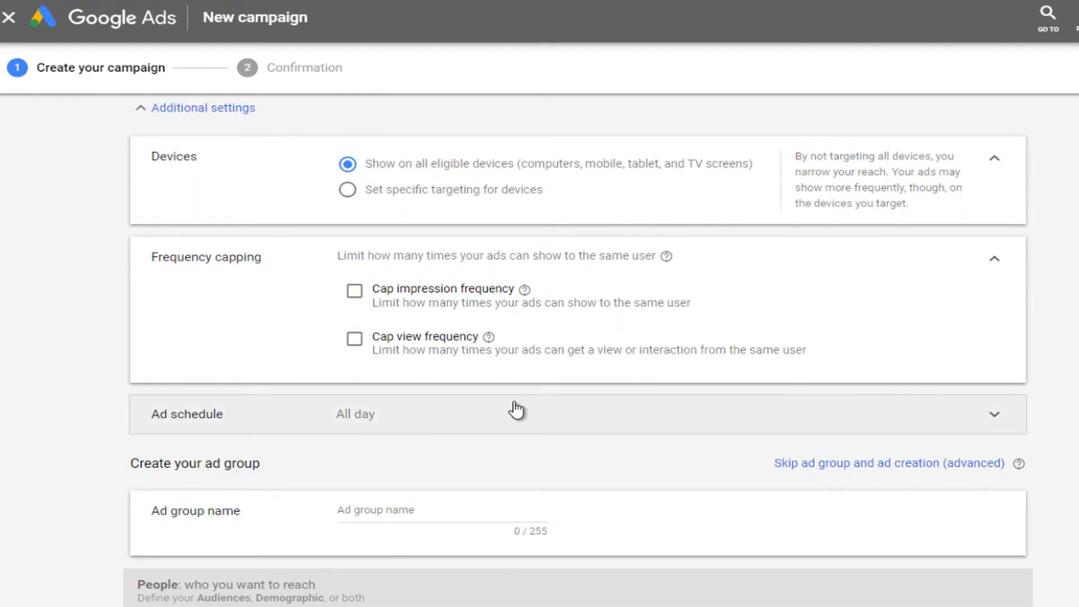
{"action": "left_click", "coordinate": [500, 420]}
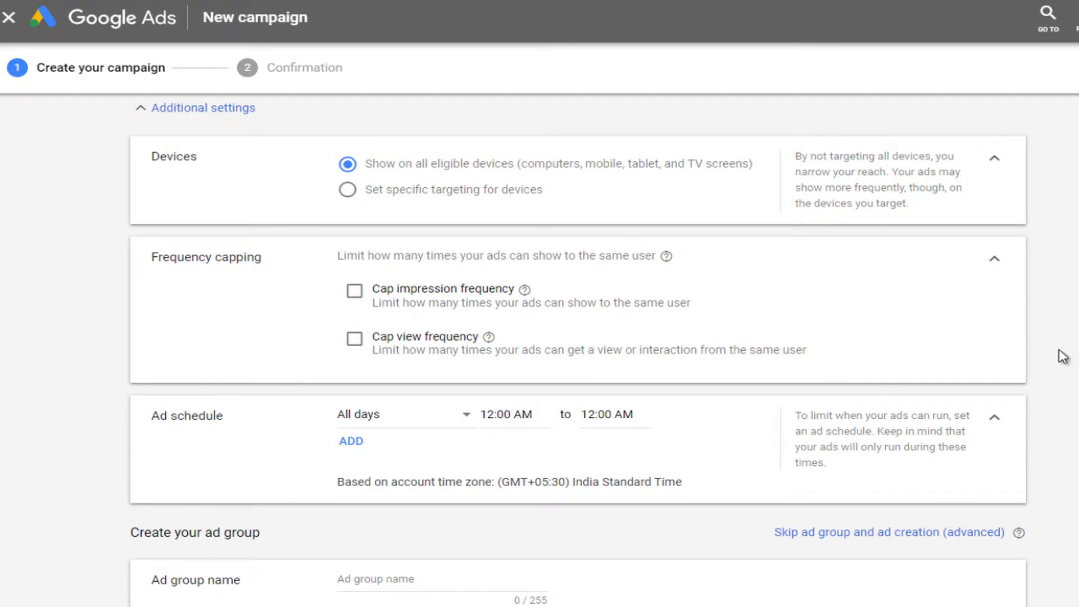
Collapse the ad schedule settings and name the ad group "earn money online".
{"action": "left_click", "coordinate": [1005, 413]}
{"action": "scroll", "coordinate": [927, 434], "scroll_direction": "down", "scroll_amount": 1}
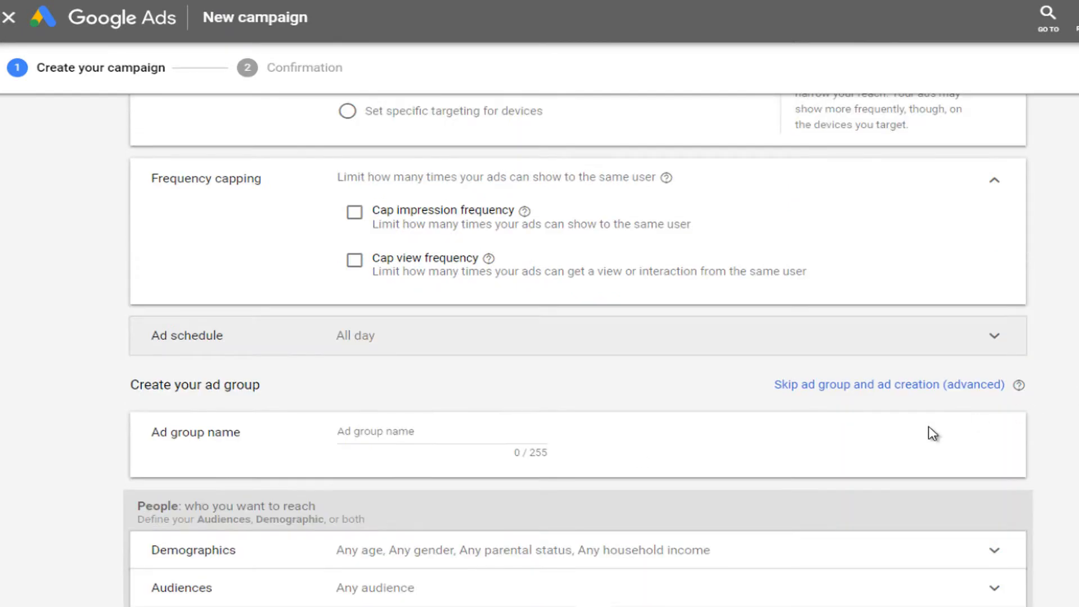
{"action": "left_click", "coordinate": [435, 432]}
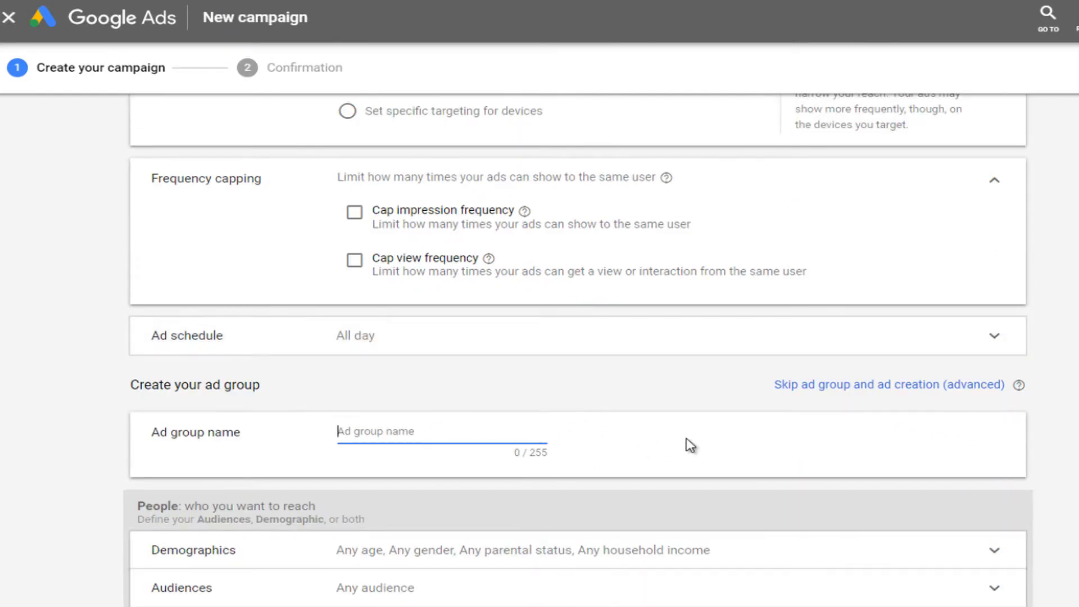
{"action": "type", "text": "earm money onlk"}
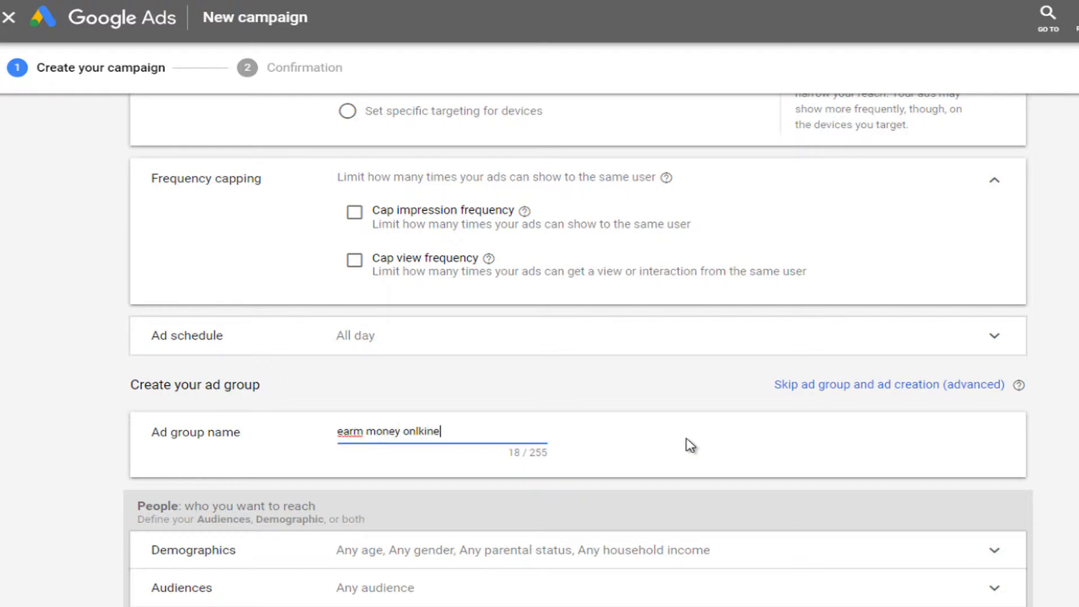
{"action": "type", "text": "ine"}
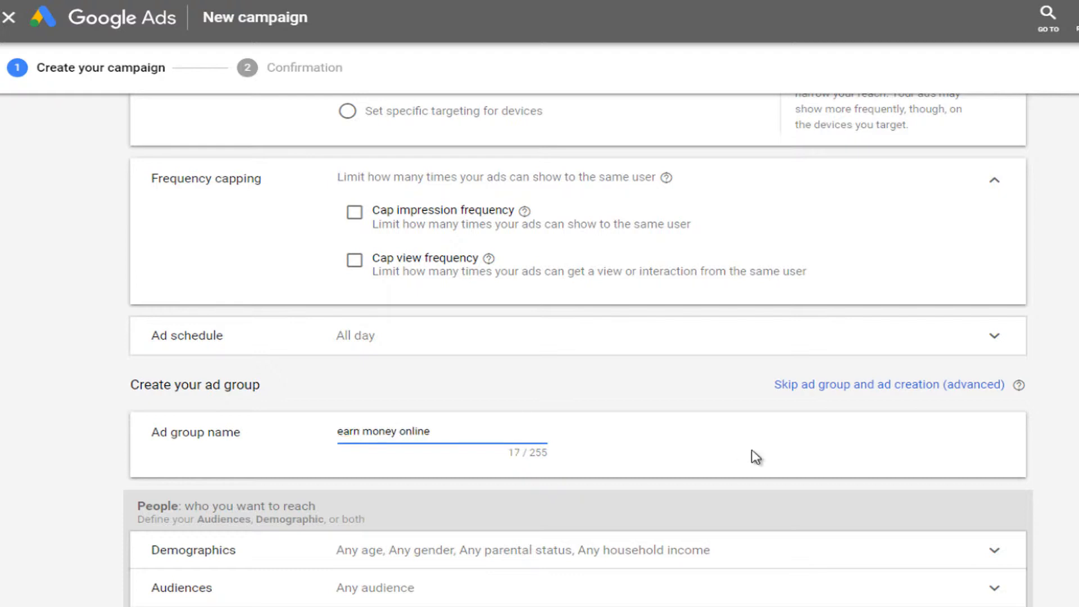
{"action": "left_click", "coordinate": [753, 450]}
Limit the ad group's gender targeting to Male by excluding Female and Unknown.
{"action": "scroll", "coordinate": [725, 436], "scroll_direction": "down", "scroll_amount": 3}
{"action": "left_click", "coordinate": [607, 404]}
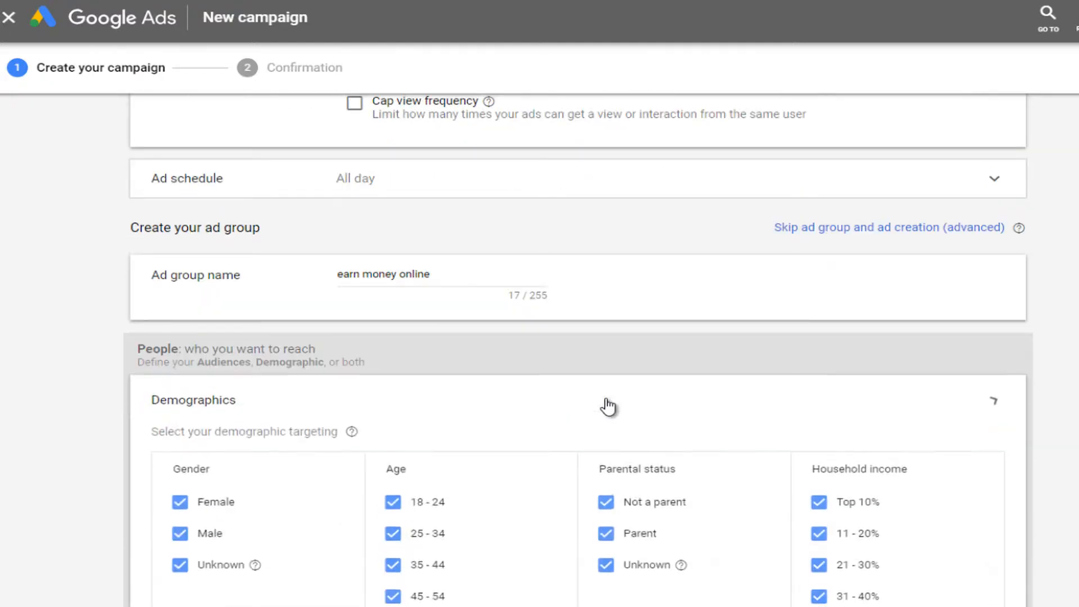
{"action": "scroll", "coordinate": [877, 354], "scroll_direction": "down", "scroll_amount": 4}
{"action": "scroll", "coordinate": [866, 359], "scroll_direction": "up", "scroll_amount": 1}
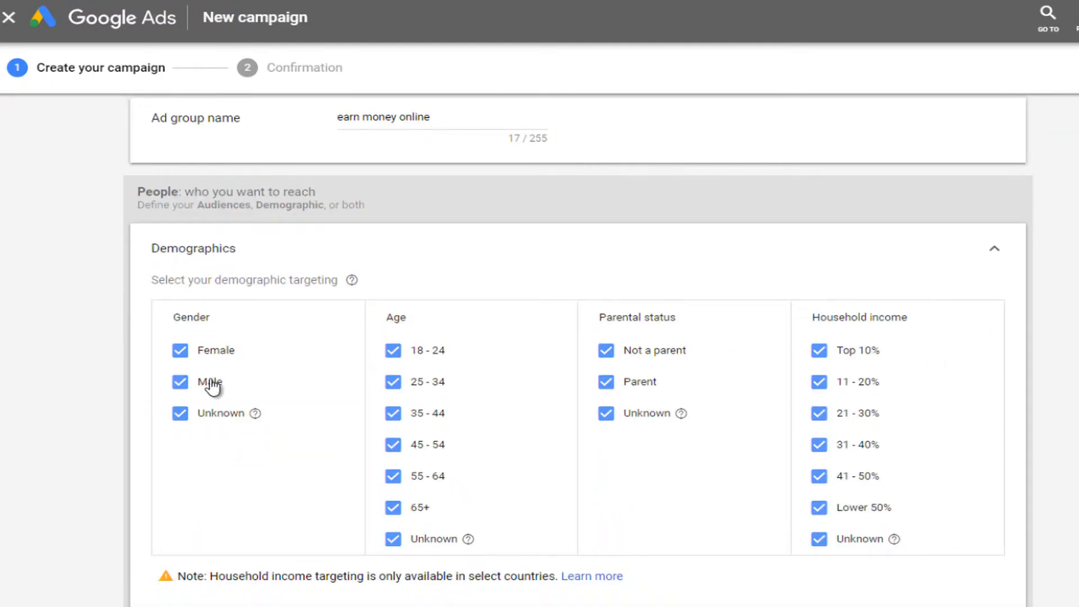
{"action": "left_click", "coordinate": [180, 350]}
{"action": "left_click", "coordinate": [180, 413]}
Limit the age targeting to 18 - 24 and 25 - 34 and close the demographics settings.
{"action": "left_click", "coordinate": [393, 413]}
{"action": "left_click", "coordinate": [395, 448]}
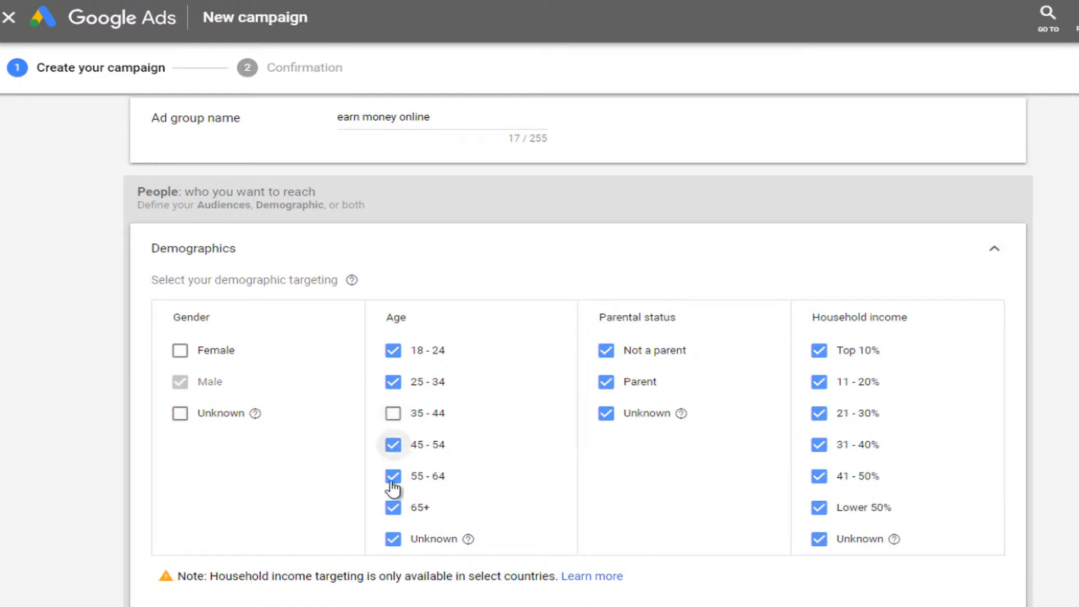
{"action": "left_click", "coordinate": [394, 478]}
{"action": "left_click", "coordinate": [394, 509]}
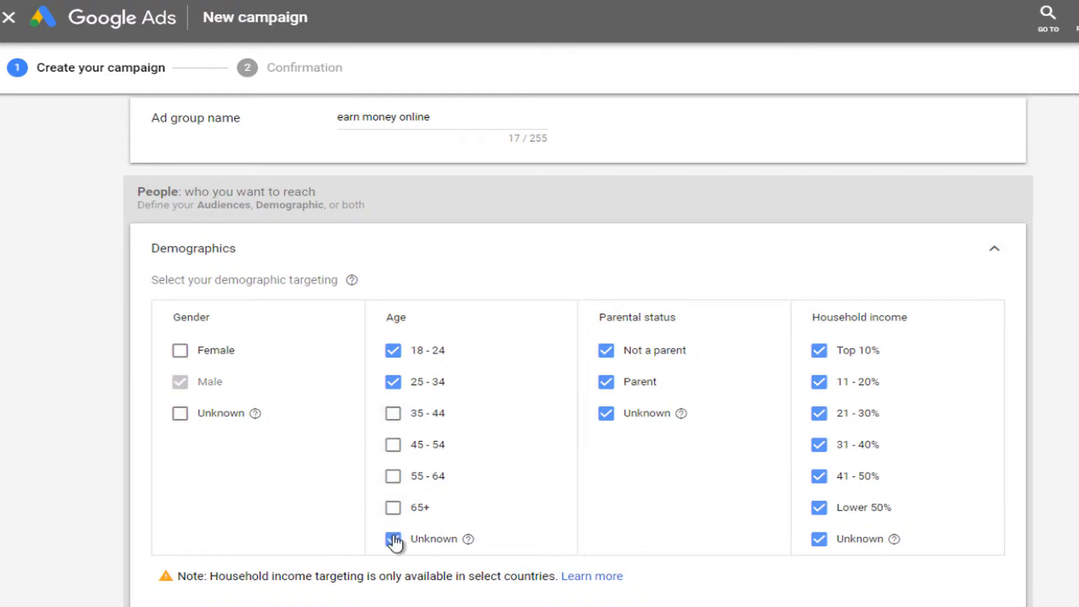
{"action": "left_click", "coordinate": [394, 540]}
{"action": "left_click", "coordinate": [994, 248]}
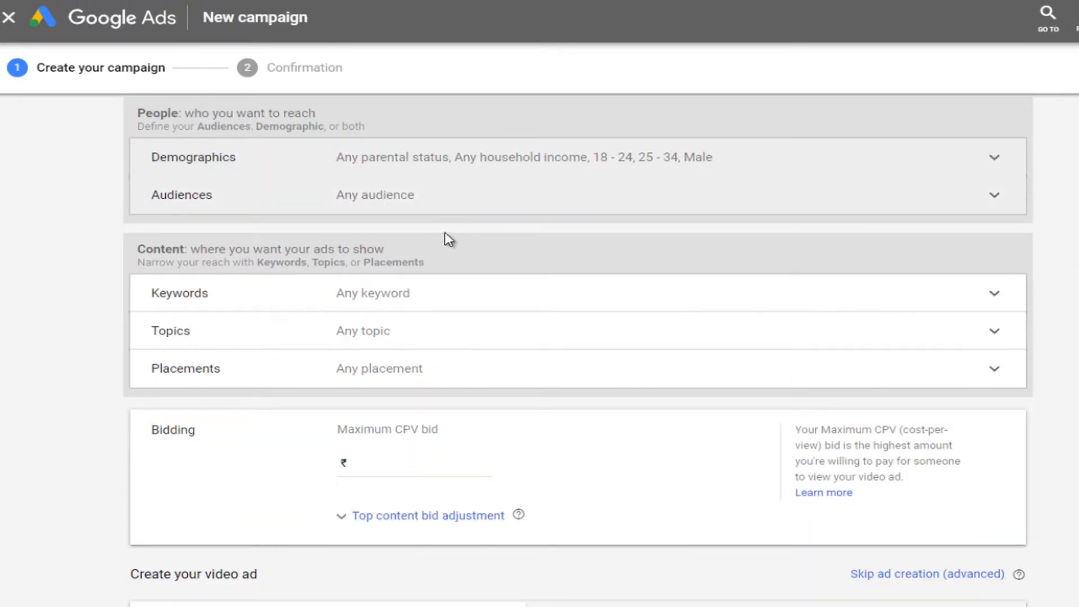
Expand the ad group's keyword targeting and open the keywordtool.io YouTube page in a new tab.
{"action": "left_click", "coordinate": [447, 293]}
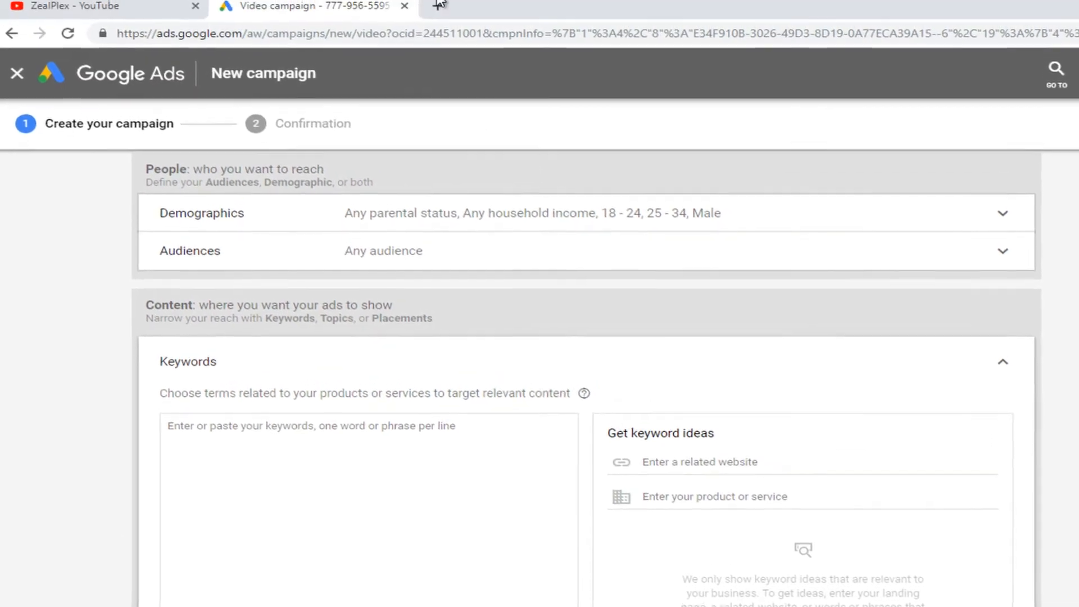
{"action": "left_click", "coordinate": [438, 24]}
{"action": "left_click", "coordinate": [576, 136]}
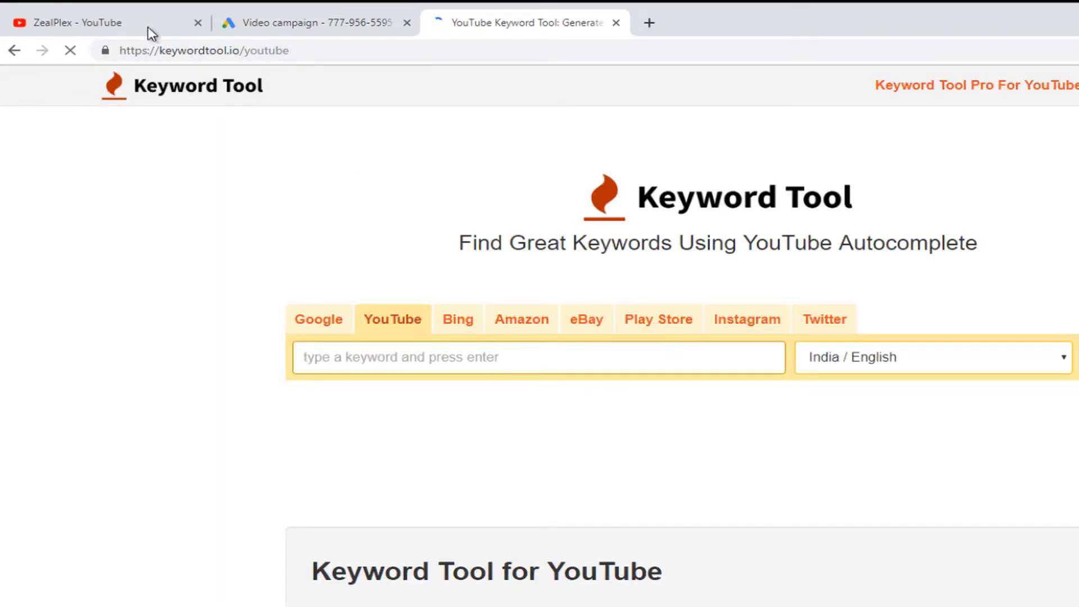
Find the "How To Earn Money Online | Earn Money Online" video among the ZealPlex channel's uploads and open it in a new tab.
{"action": "left_click", "coordinate": [147, 26]}
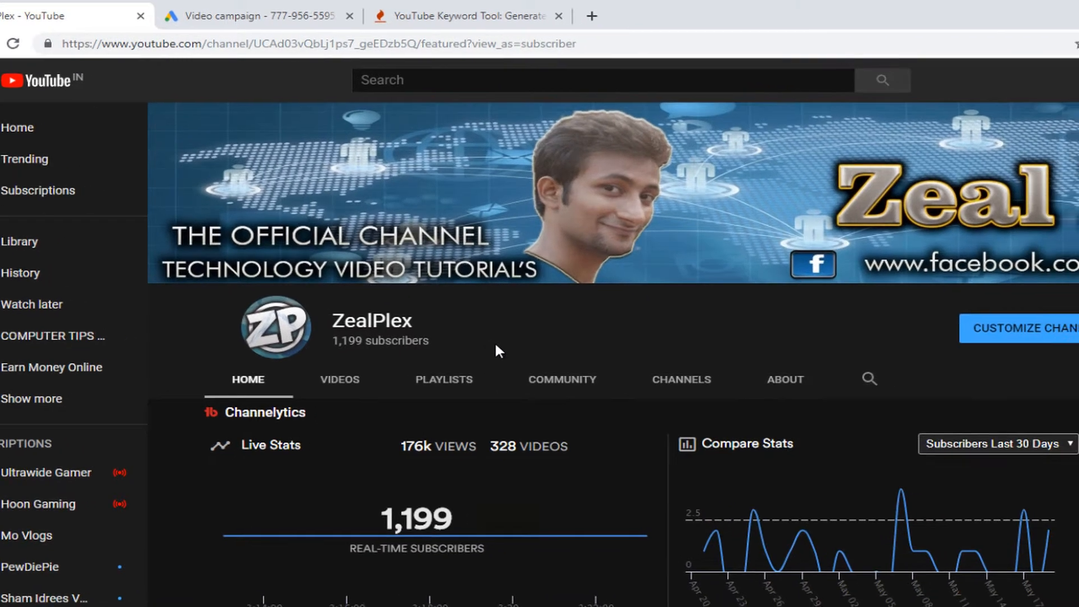
{"action": "scroll", "coordinate": [555, 351], "scroll_direction": "down", "scroll_amount": 4}
{"action": "scroll", "coordinate": [576, 319], "scroll_direction": "up", "scroll_amount": 4}
{"action": "left_click", "coordinate": [183, 368]}
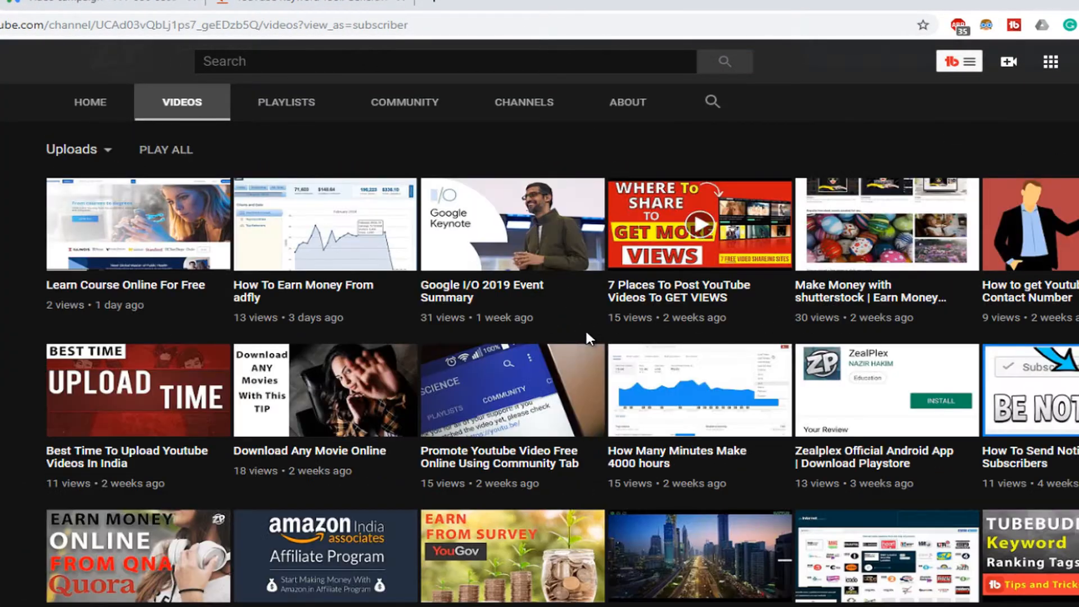
{"action": "scroll", "coordinate": [585, 328], "scroll_direction": "down", "scroll_amount": 8}
{"action": "scroll", "coordinate": [711, 371], "scroll_direction": "down", "scroll_amount": 8}
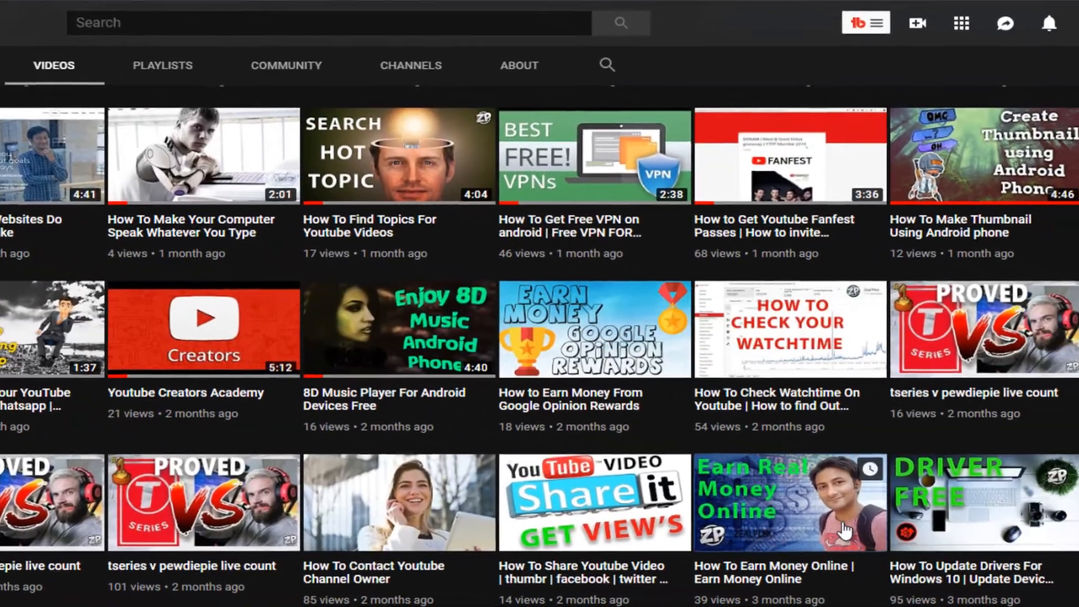
{"action": "right_click", "coordinate": [936, 537]}
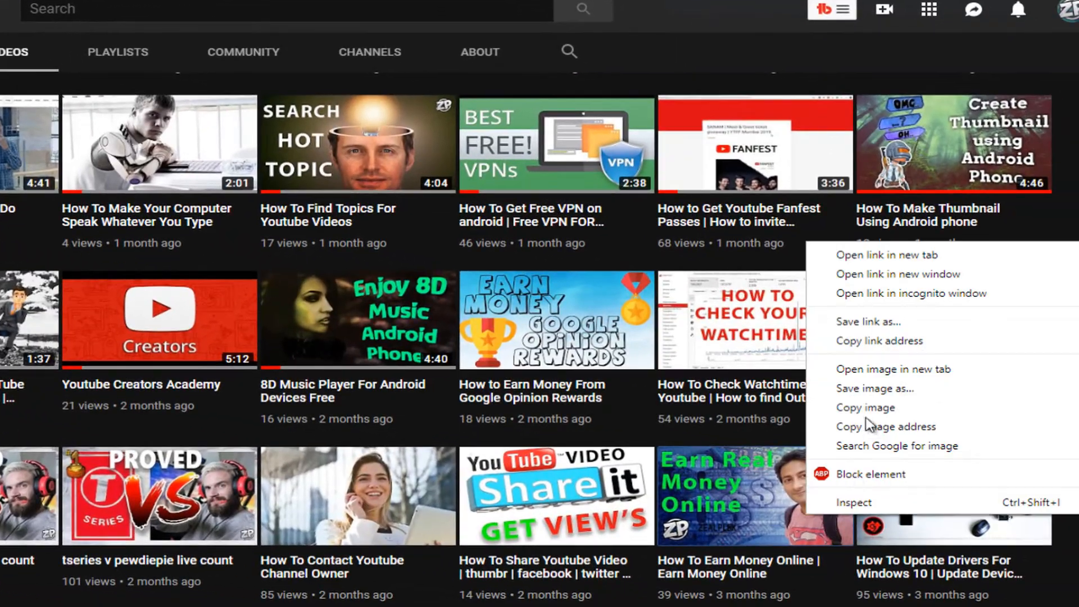
{"action": "left_click", "coordinate": [886, 256]}
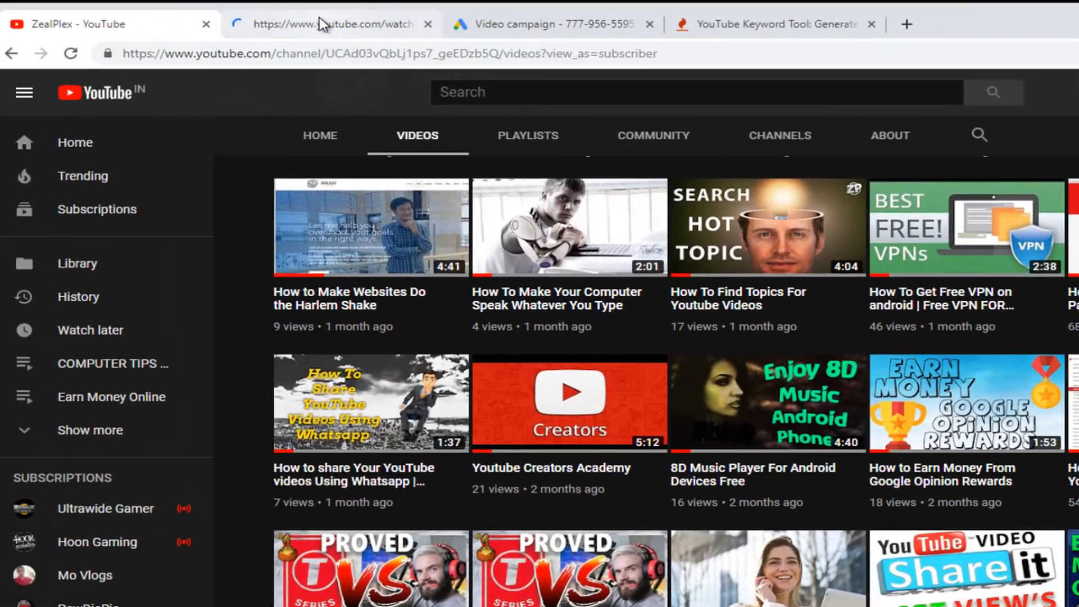
{"action": "left_click", "coordinate": [323, 24]}
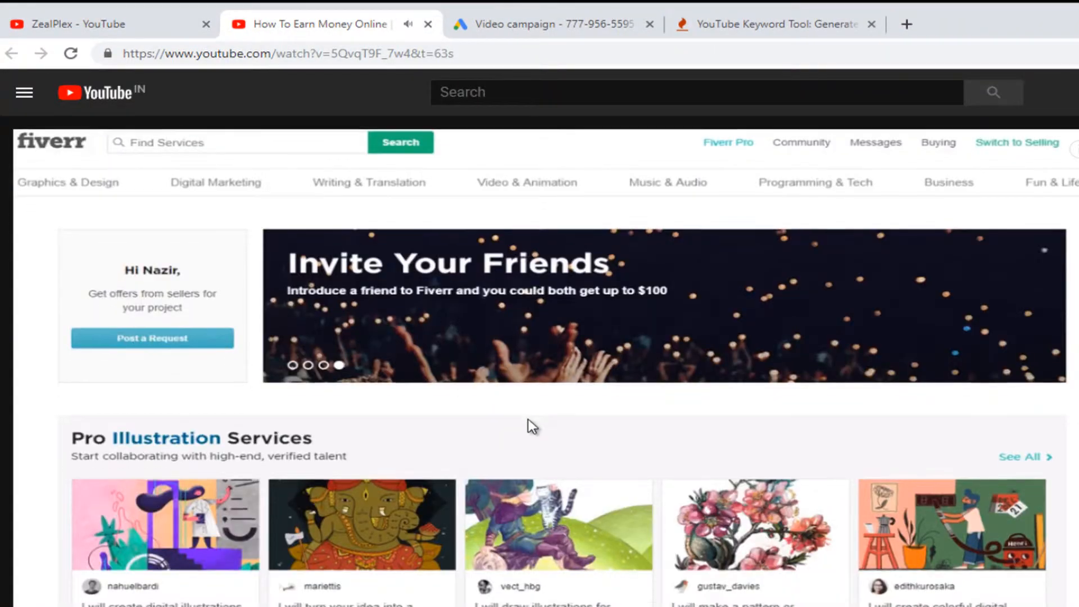
Copy "How To Earn Money Online" from the video's title and search Keyword Tool for YouTube keywords with it for India / English.
{"action": "scroll", "coordinate": [530, 427], "scroll_direction": "down", "scroll_amount": 3}
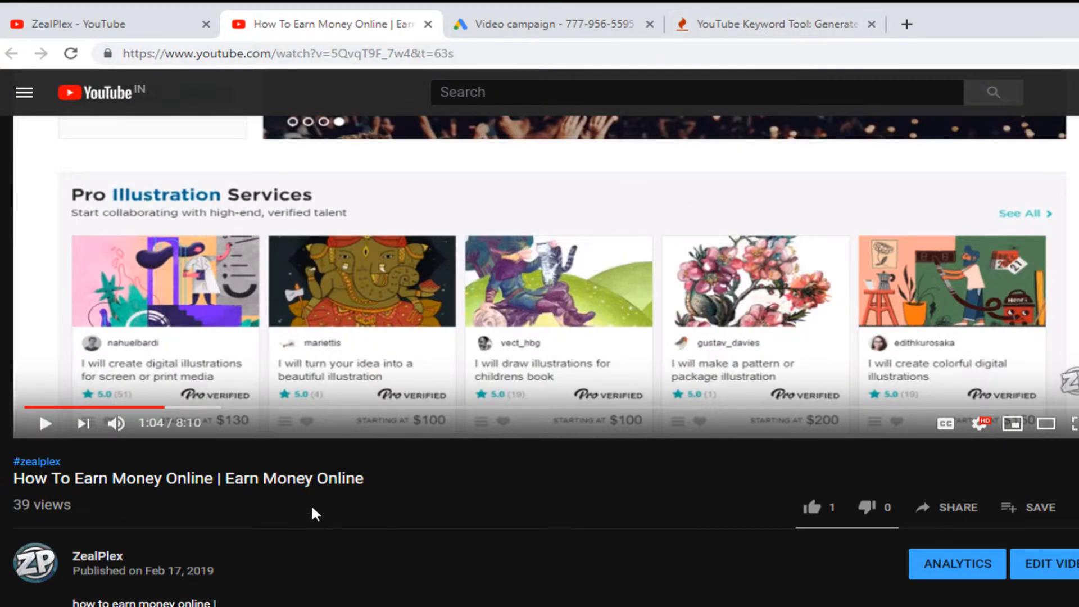
{"action": "left_click_drag", "start_coordinate": [214, 481], "coordinate": [15, 487]}
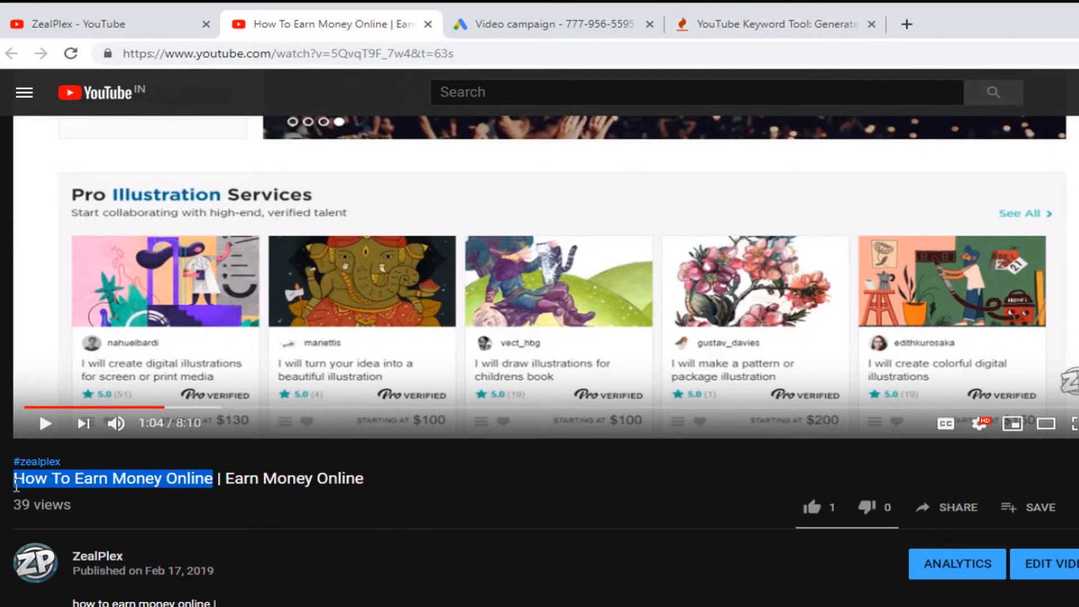
{"action": "right_click", "coordinate": [36, 483]}
{"action": "left_click", "coordinate": [84, 494]}
{"action": "left_click", "coordinate": [815, 25]}
{"action": "right_click", "coordinate": [616, 367]}
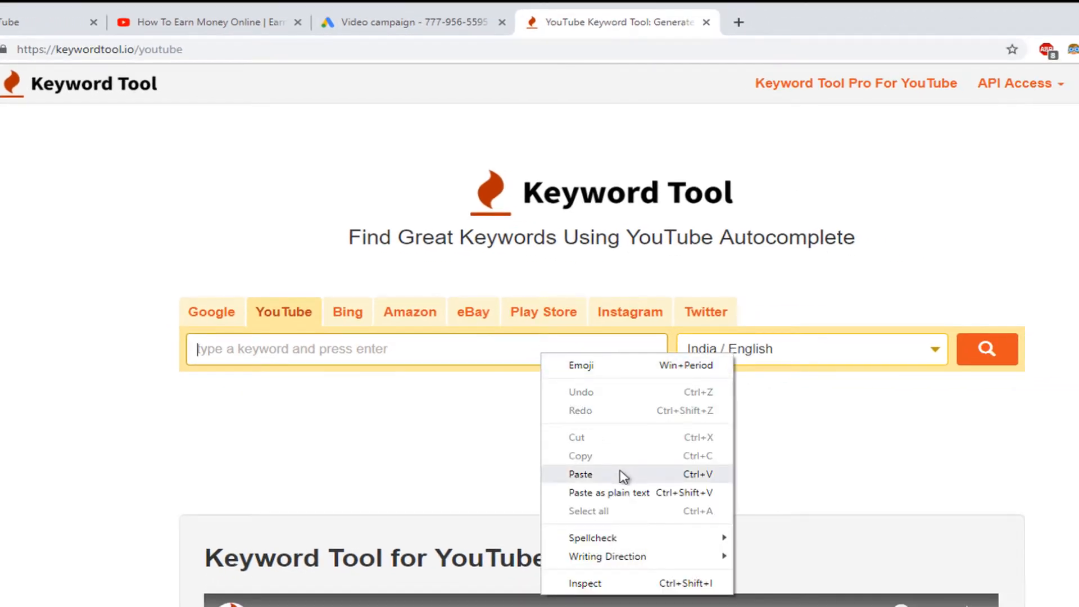
{"action": "left_click", "coordinate": [704, 497]}
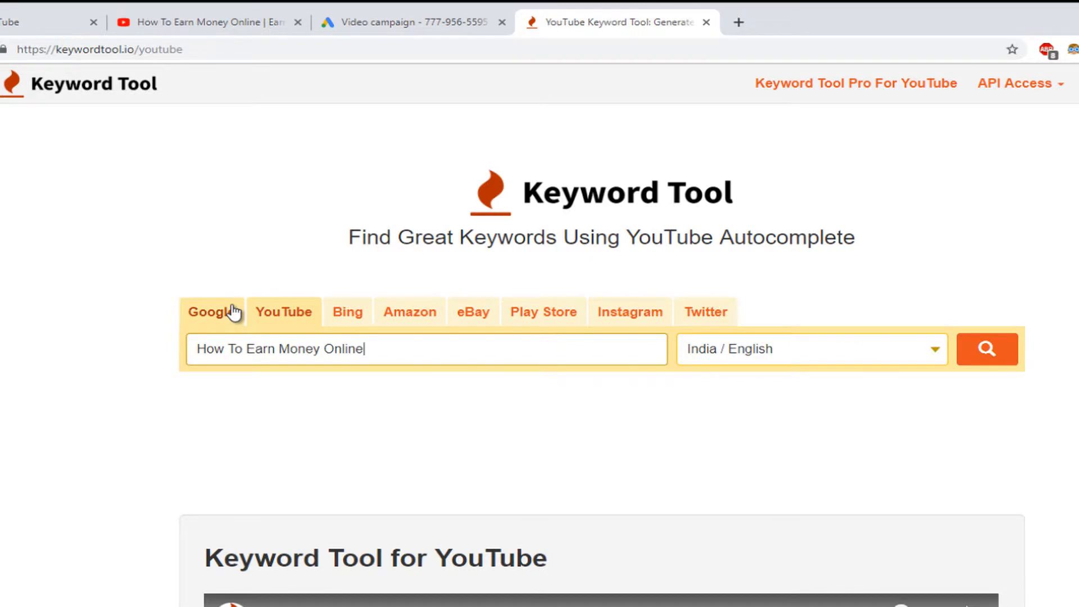
{"action": "left_click", "coordinate": [989, 353]}
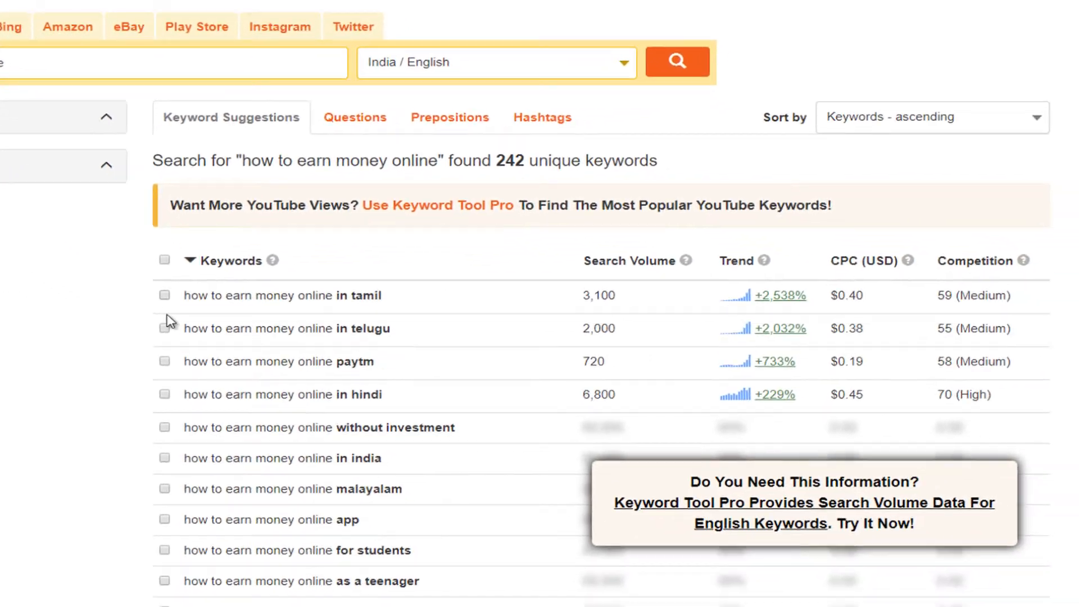
Select the "how to earn money online" suggestions ending in paytm, in hindi, without investment, in india and app.
{"action": "left_click", "coordinate": [164, 329]}
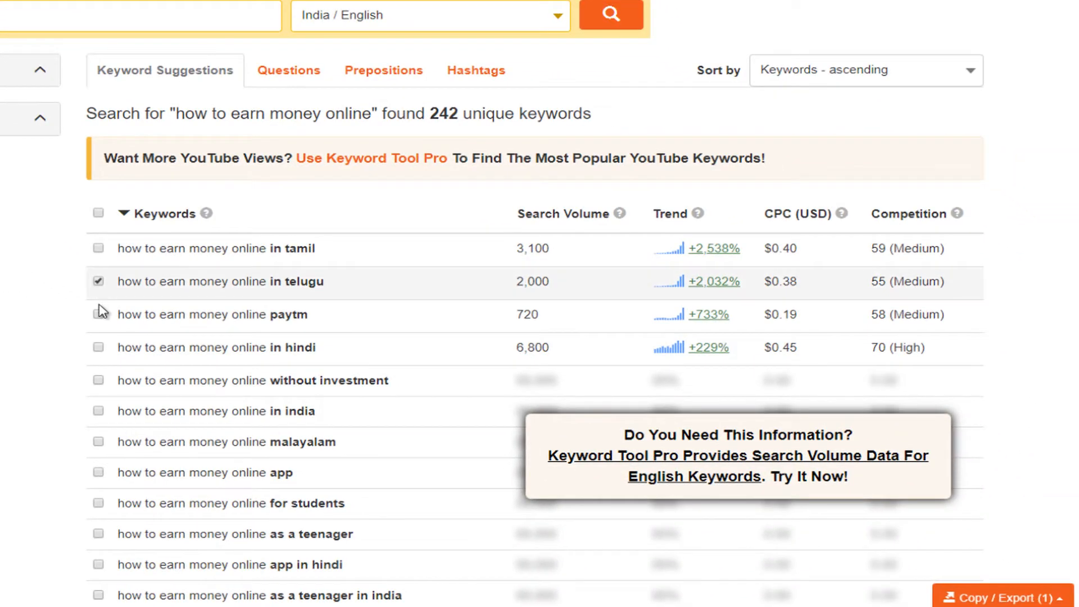
{"action": "left_click", "coordinate": [99, 283]}
{"action": "left_click", "coordinate": [99, 315]}
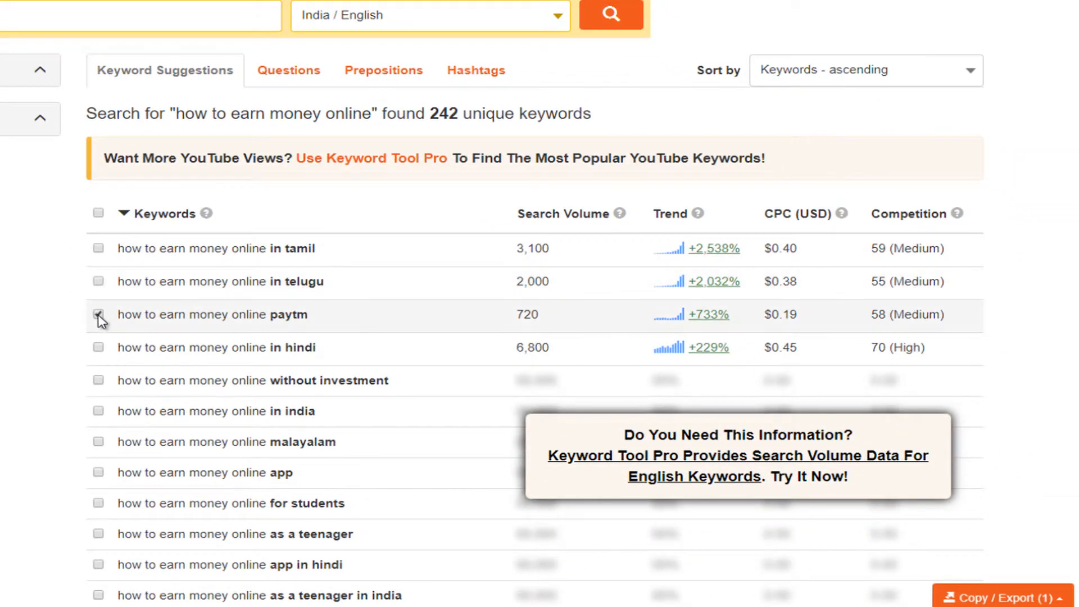
{"action": "left_click", "coordinate": [99, 348]}
{"action": "left_click", "coordinate": [99, 381]}
{"action": "scroll", "coordinate": [100, 386], "scroll_direction": "down", "scroll_amount": 3}
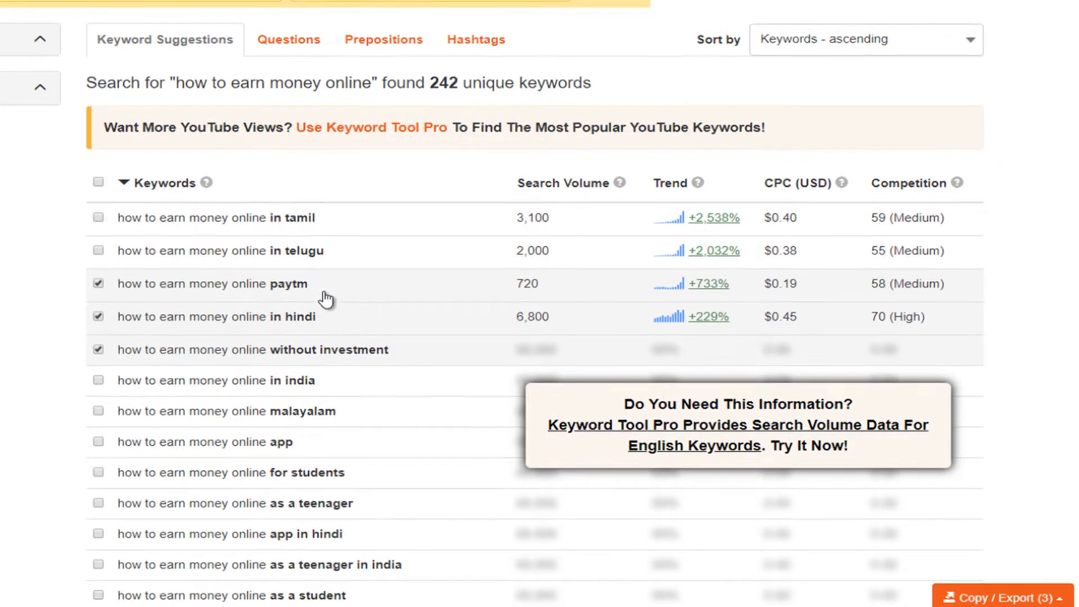
{"action": "left_click", "coordinate": [98, 257]}
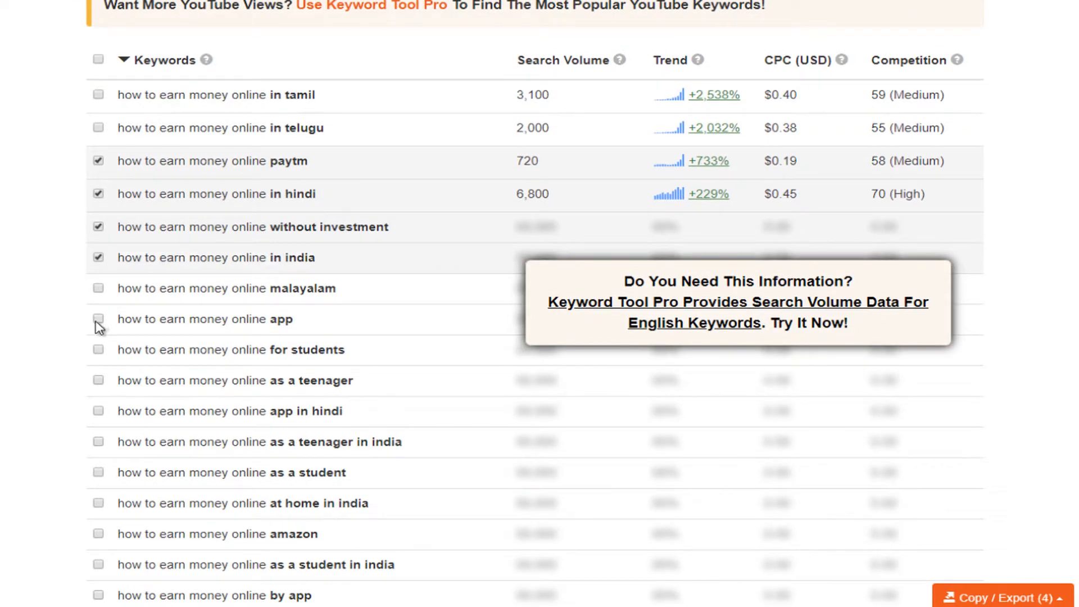
{"action": "left_click", "coordinate": [98, 319]}
Add the suggestions ending in for students, as a teenager, app in hindi, as a teenager in india, as a student and at home in india.
{"action": "scroll", "coordinate": [101, 320], "scroll_direction": "down", "scroll_amount": 4}
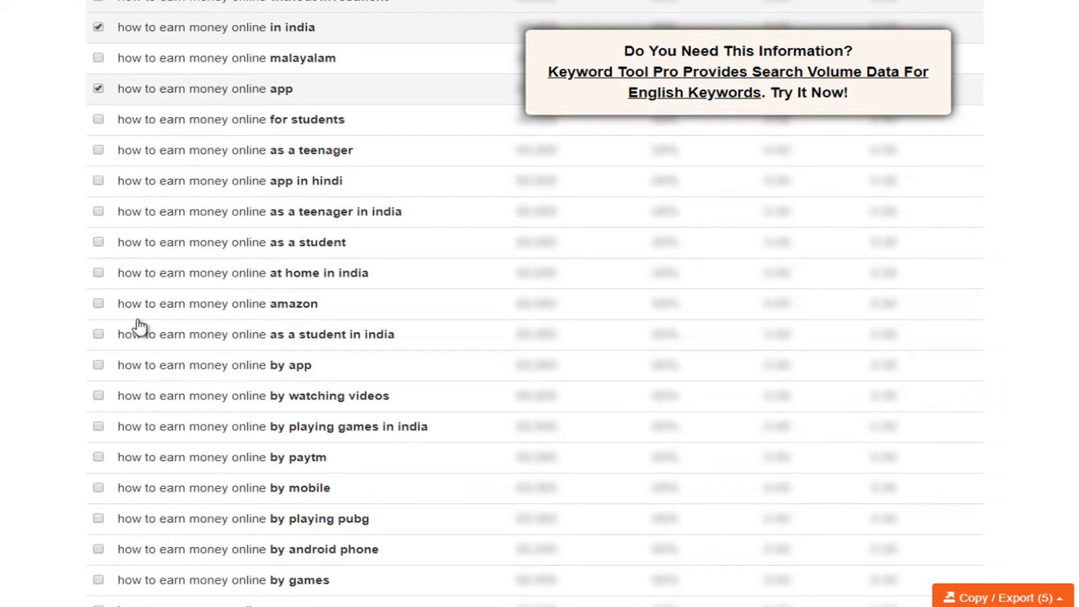
{"action": "left_click", "coordinate": [98, 119]}
{"action": "left_click", "coordinate": [98, 150]}
{"action": "left_click", "coordinate": [99, 180]}
{"action": "left_click", "coordinate": [98, 211]}
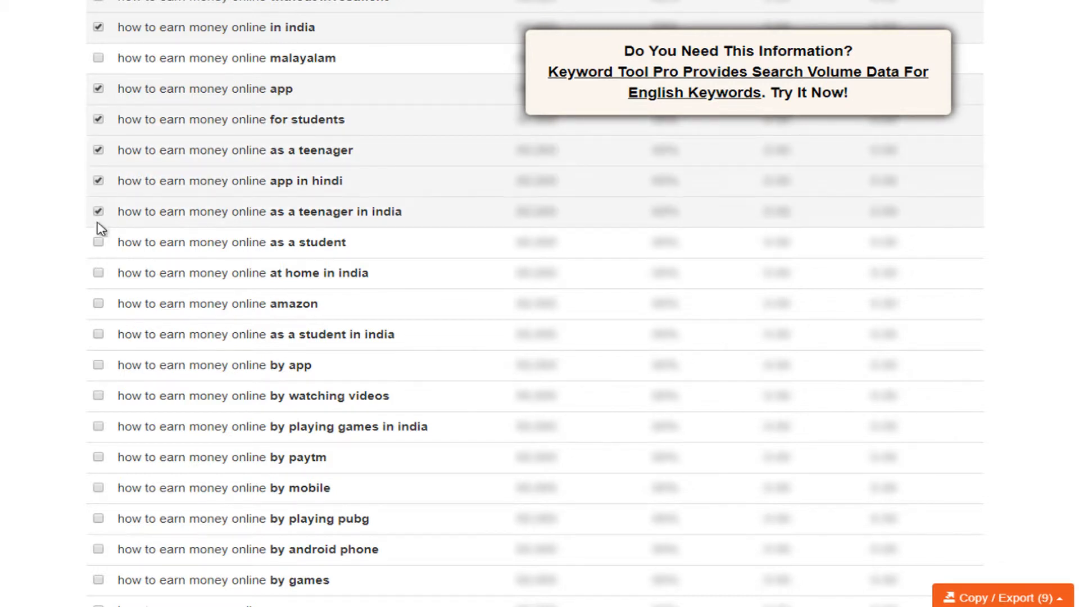
{"action": "left_click", "coordinate": [99, 242]}
{"action": "left_click", "coordinate": [98, 273]}
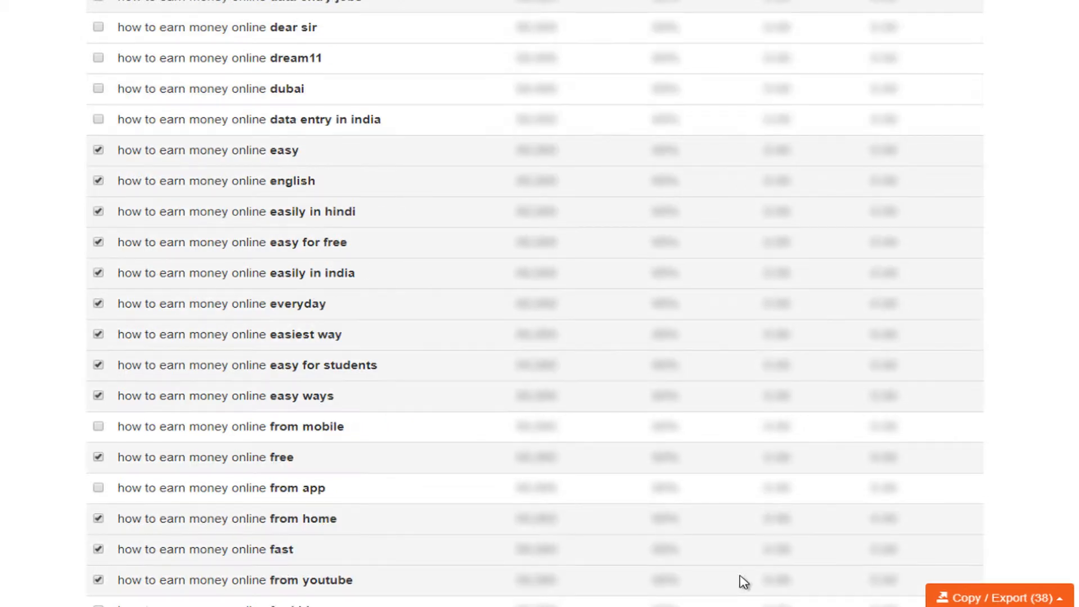
Copy all selected keyword suggestions to the clipboard and paste them into the Google Ads ad group's keyword list.
{"action": "left_click", "coordinate": [1006, 597]}
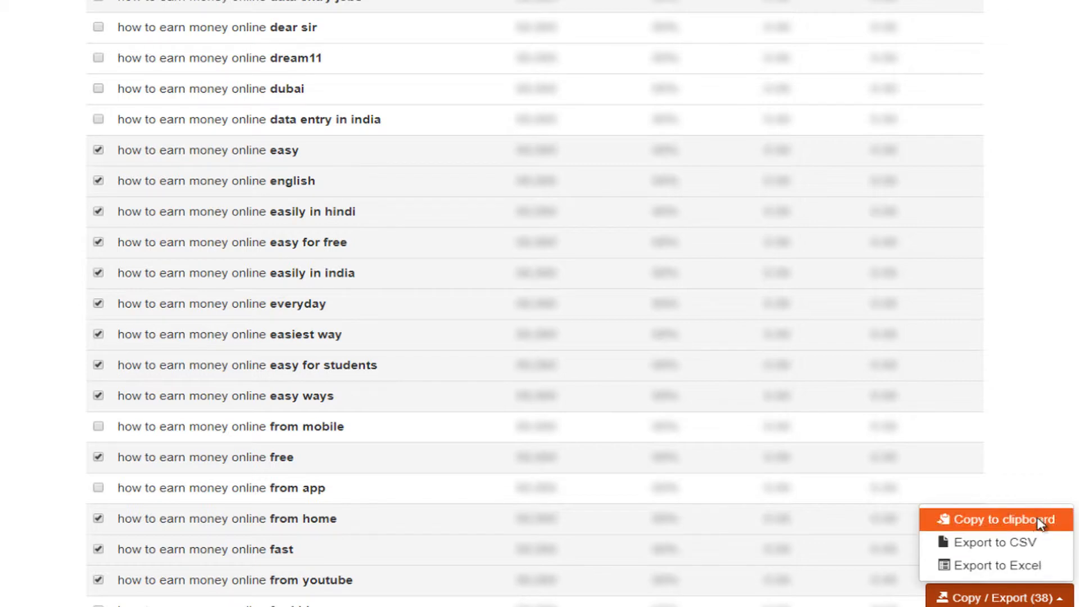
{"action": "left_click", "coordinate": [1040, 518]}
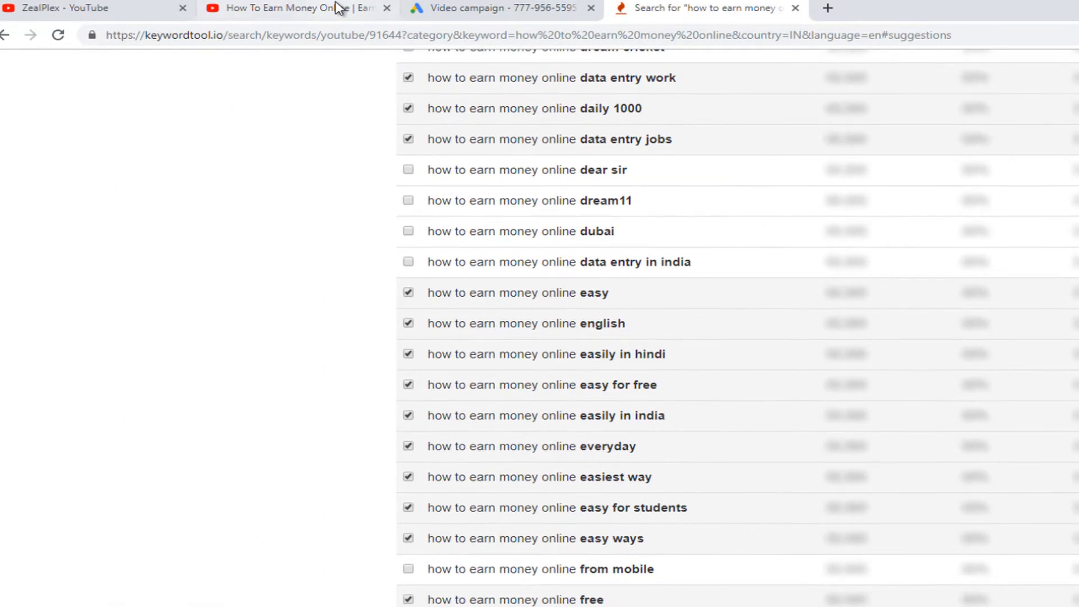
{"action": "left_click", "coordinate": [337, 8]}
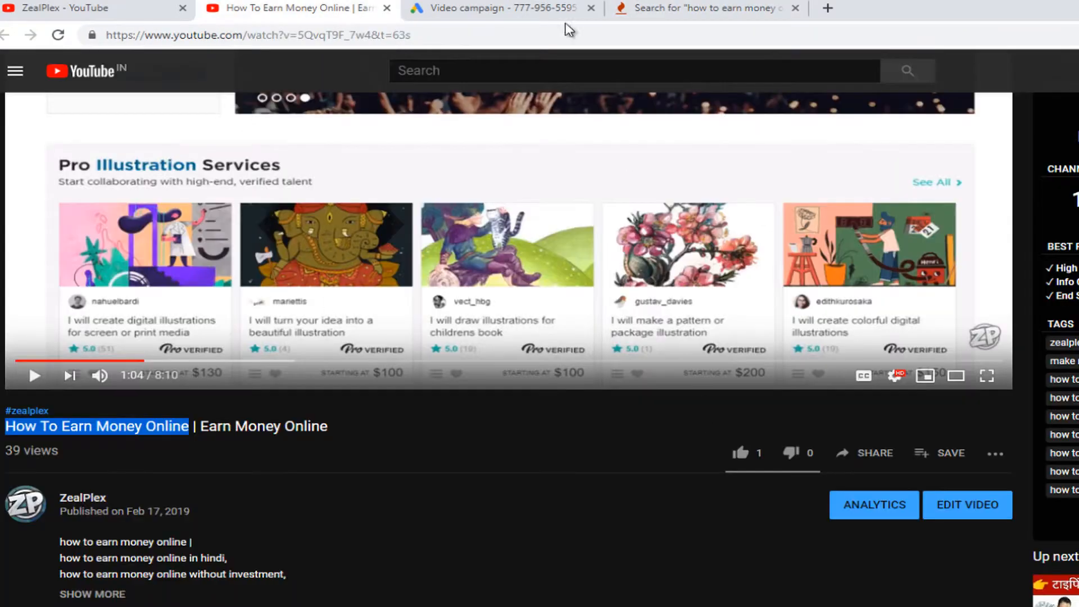
{"action": "left_click", "coordinate": [501, 9]}
{"action": "left_click", "coordinate": [287, 470]}
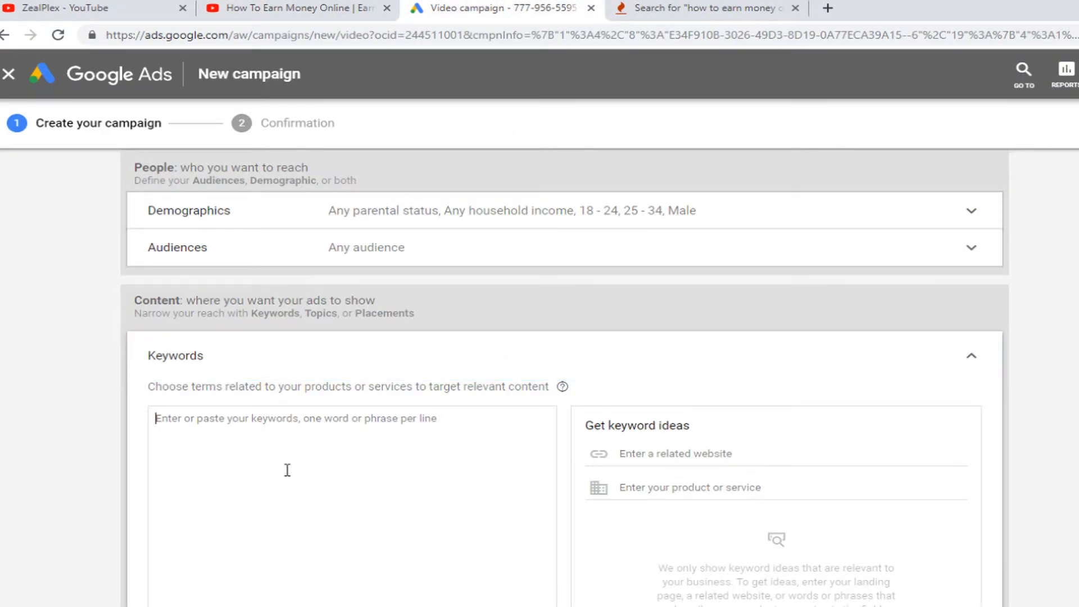
{"action": "right_click", "coordinate": [277, 470]}
{"action": "left_click", "coordinate": [351, 579]}
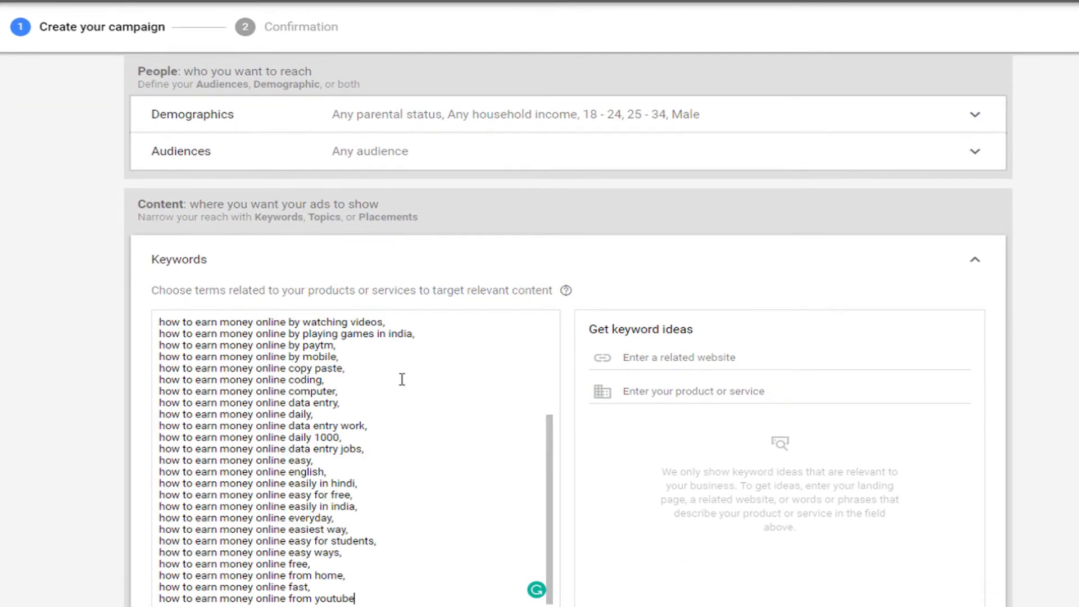
Remove the trailing comma from each "how to earn money online" phrase in the ad group's keyword list.
{"action": "left_click", "coordinate": [419, 323]}
{"action": "key", "text": "BackSpace"}
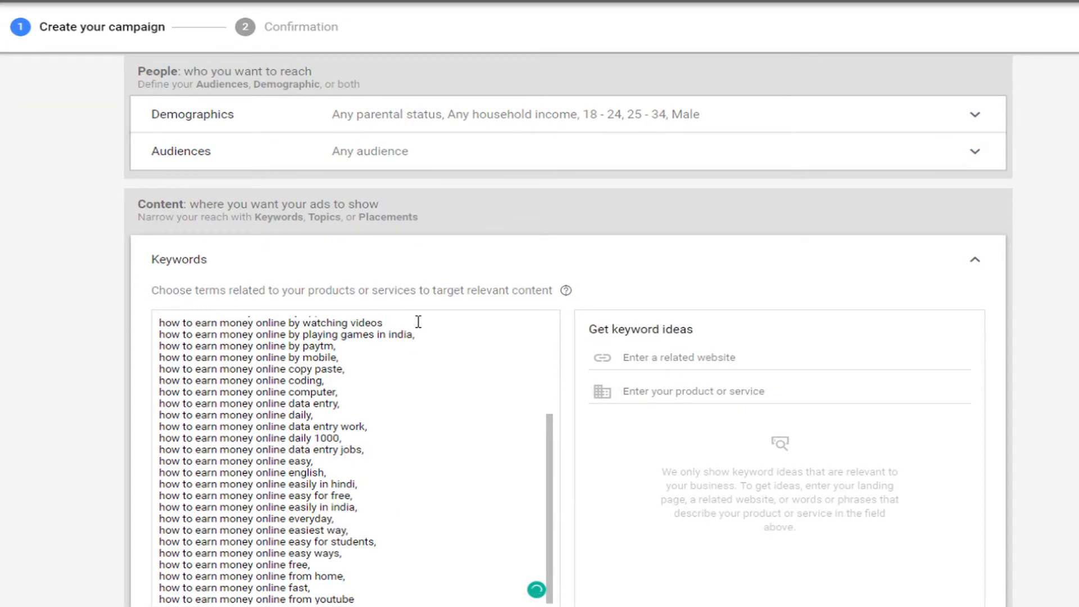
{"action": "scroll", "coordinate": [422, 331], "scroll_direction": "up", "scroll_amount": 3}
{"action": "left_click", "coordinate": [361, 323]}
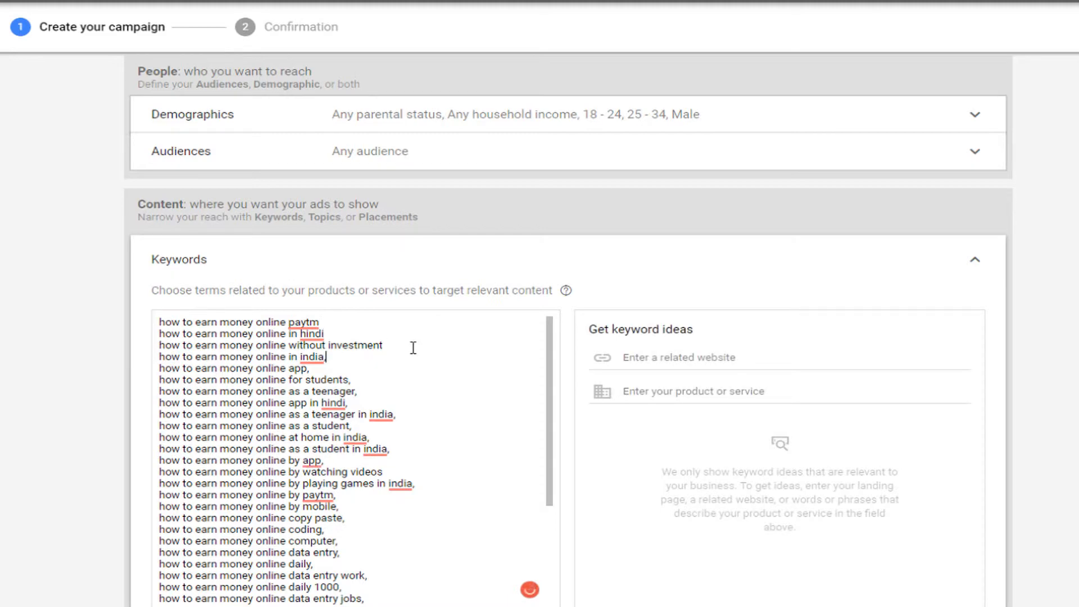
{"action": "scroll", "coordinate": [369, 424], "scroll_direction": "down", "scroll_amount": 3}
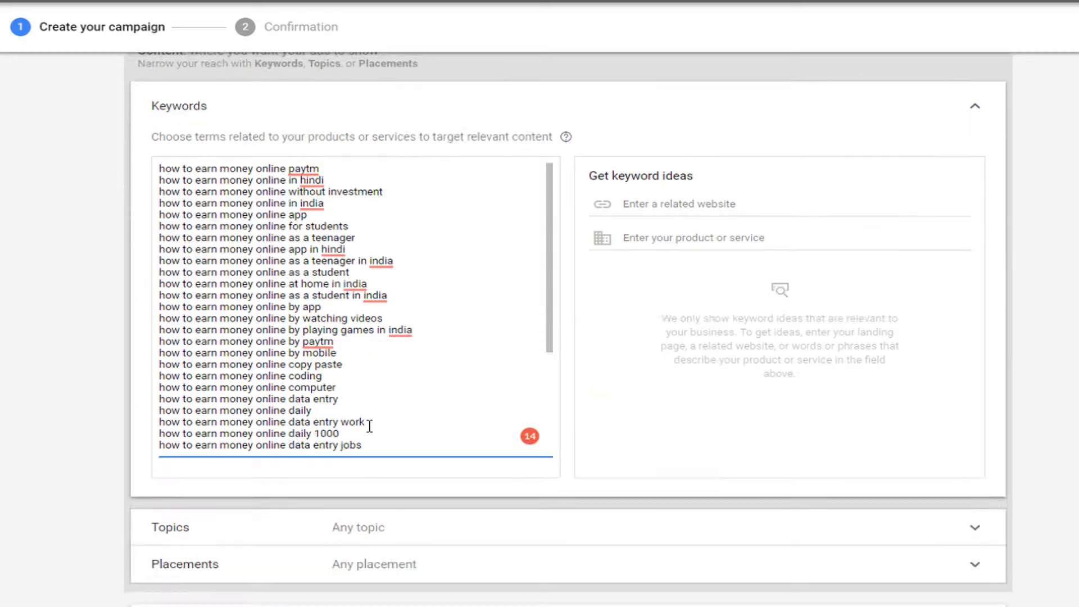
{"action": "scroll", "coordinate": [390, 328], "scroll_direction": "up", "scroll_amount": 7}
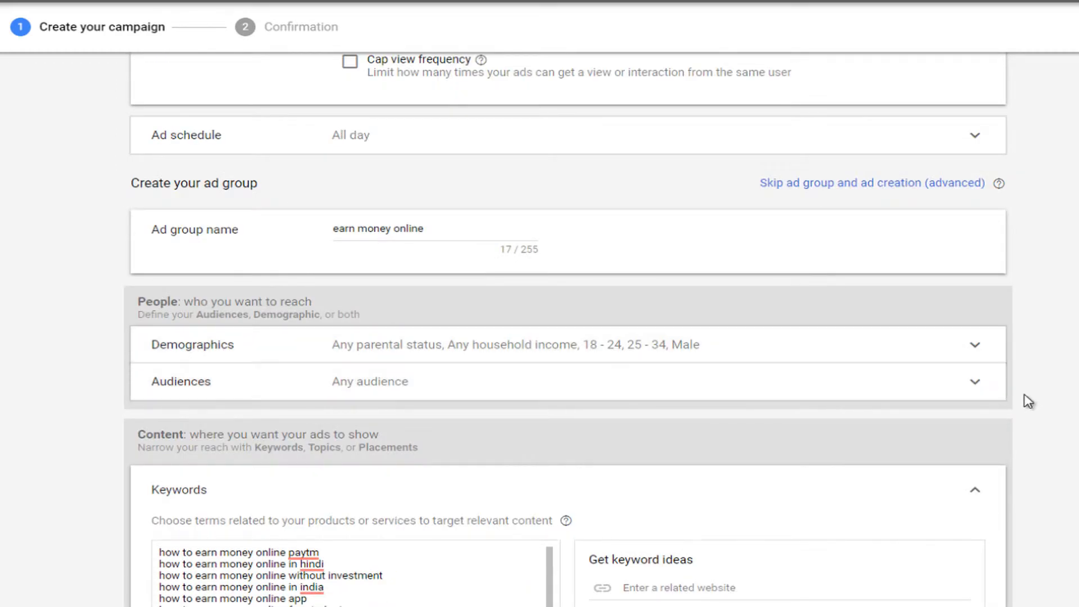
Open the ad group's topic targeting and select the Computers & Electronics and Finance topics.
{"action": "scroll", "coordinate": [1028, 403], "scroll_direction": "down", "scroll_amount": 10}
{"action": "left_click", "coordinate": [525, 310]}
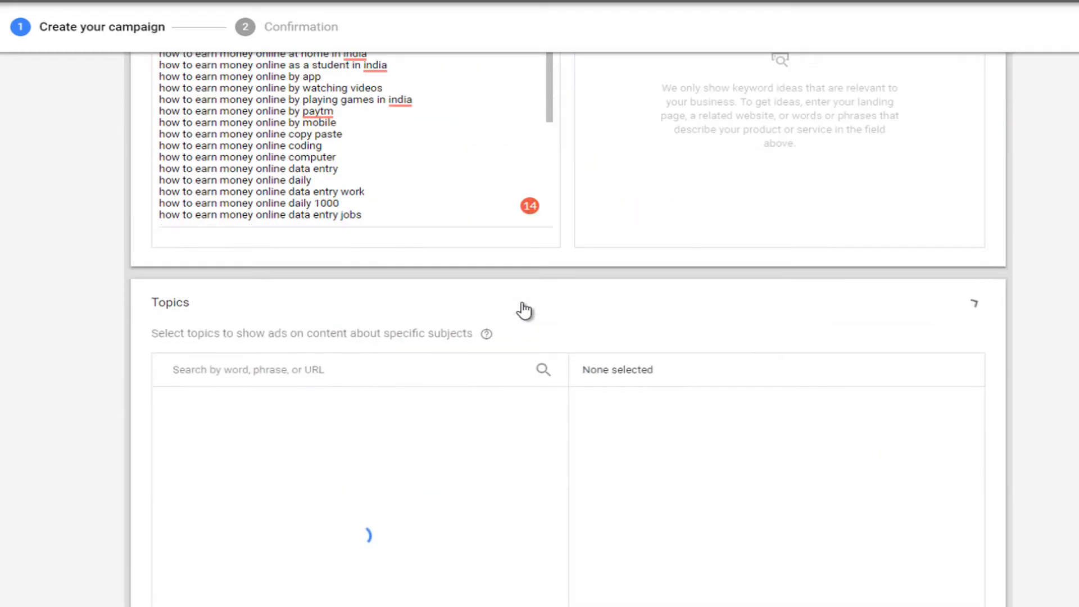
{"action": "scroll", "coordinate": [532, 321], "scroll_direction": "down", "scroll_amount": 1}
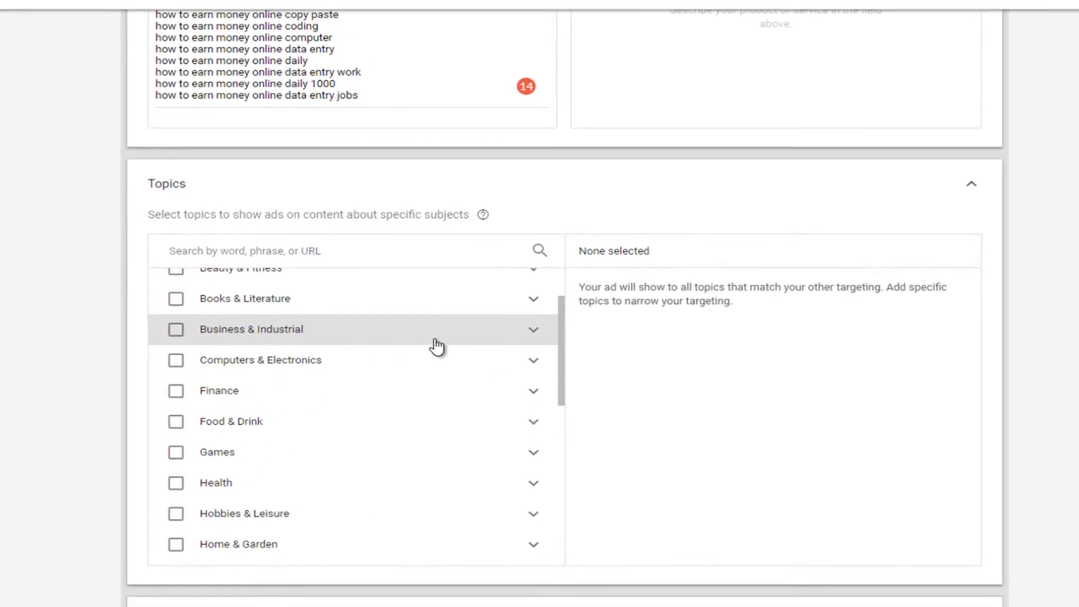
{"action": "scroll", "coordinate": [886, 322], "scroll_direction": "up", "scroll_amount": 1}
{"action": "left_click", "coordinate": [315, 210]}
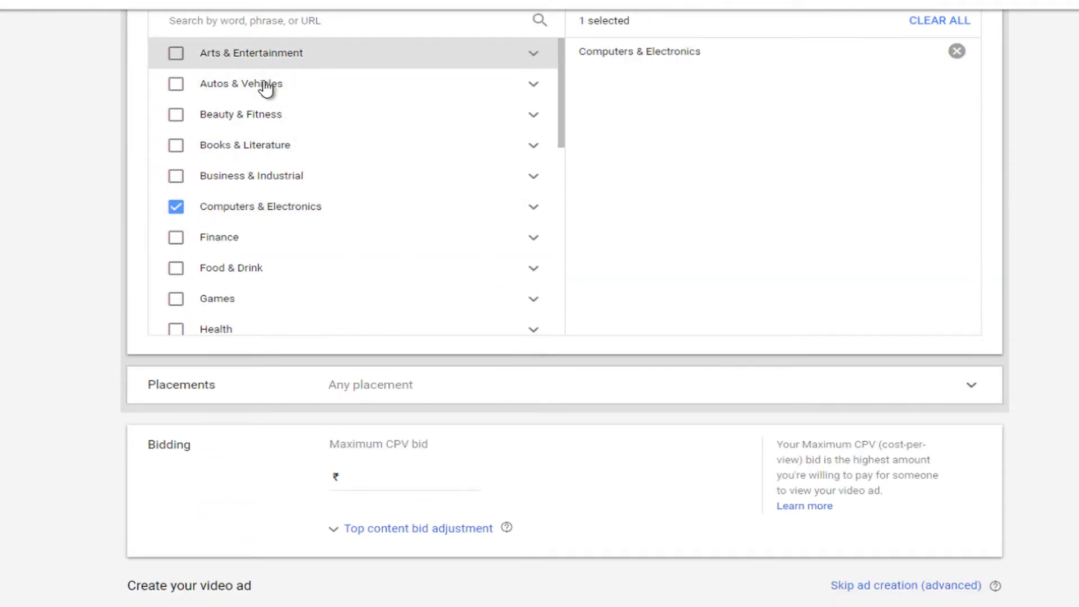
{"action": "left_click", "coordinate": [341, 190]}
{"action": "left_click", "coordinate": [318, 175]}
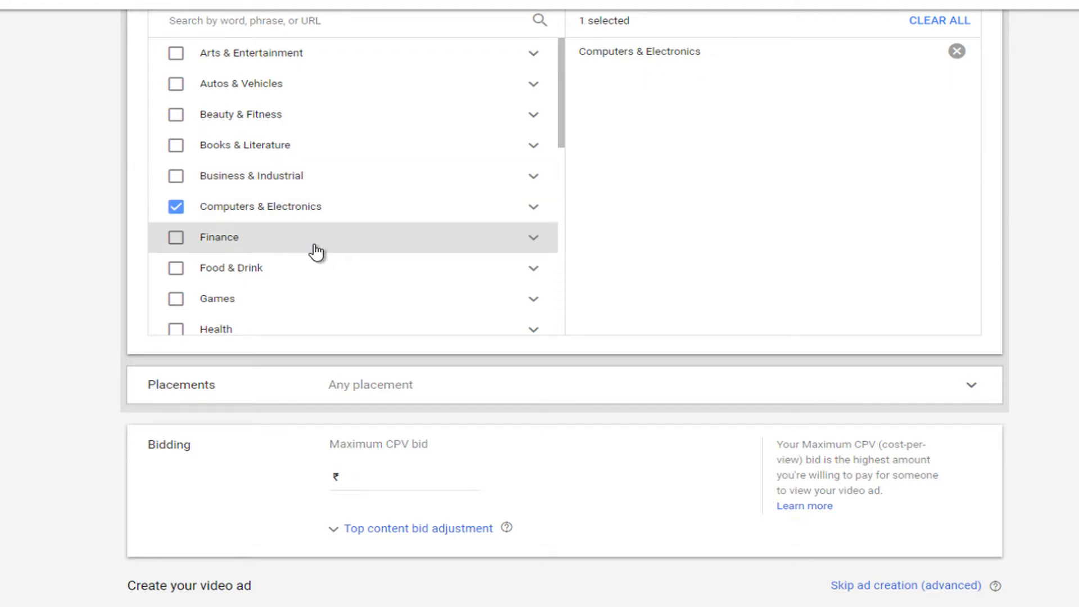
{"action": "left_click", "coordinate": [311, 244]}
Add Jobs & Education and Online Communities to the ad group's targeted topics.
{"action": "scroll", "coordinate": [371, 235], "scroll_direction": "down", "scroll_amount": 1}
{"action": "scroll", "coordinate": [371, 239], "scroll_direction": "down", "scroll_amount": 5}
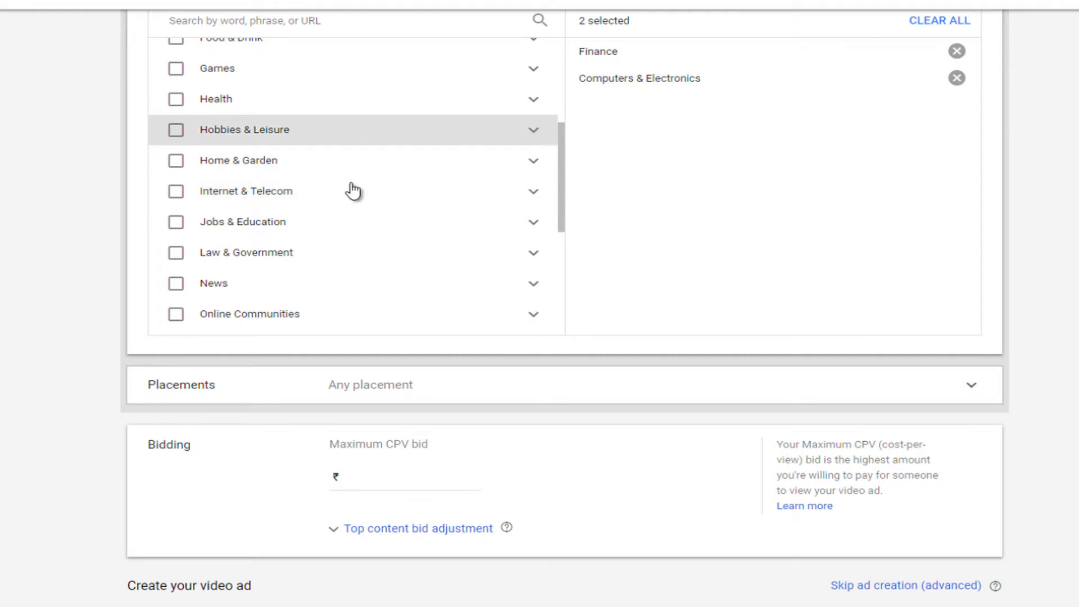
{"action": "left_click", "coordinate": [366, 222]}
{"action": "scroll", "coordinate": [376, 261], "scroll_direction": "down", "scroll_amount": 2}
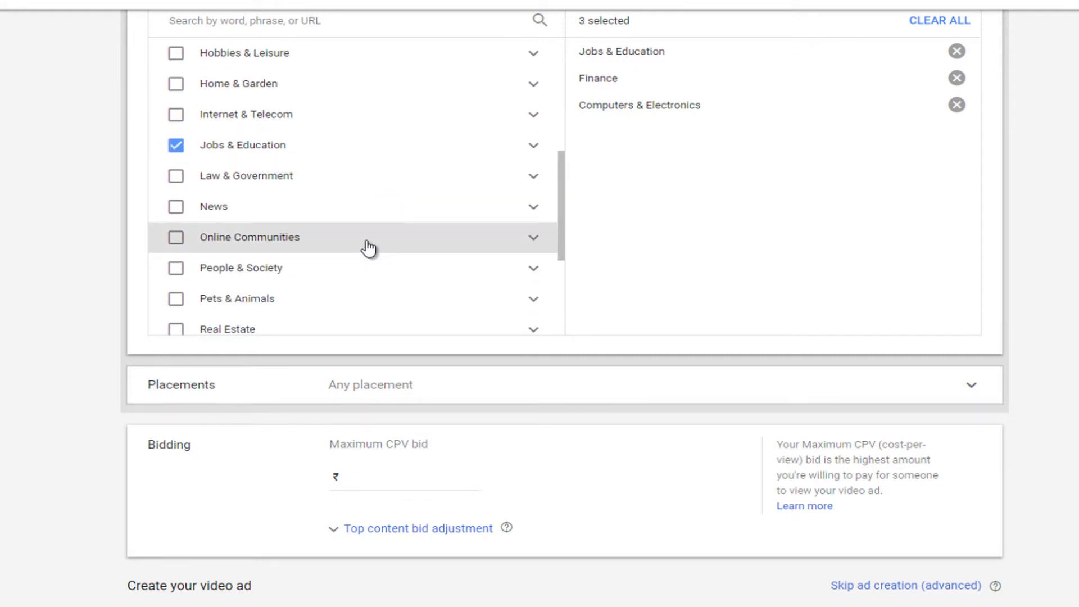
{"action": "left_click", "coordinate": [368, 248]}
{"action": "scroll", "coordinate": [368, 248], "scroll_direction": "down", "scroll_amount": 2}
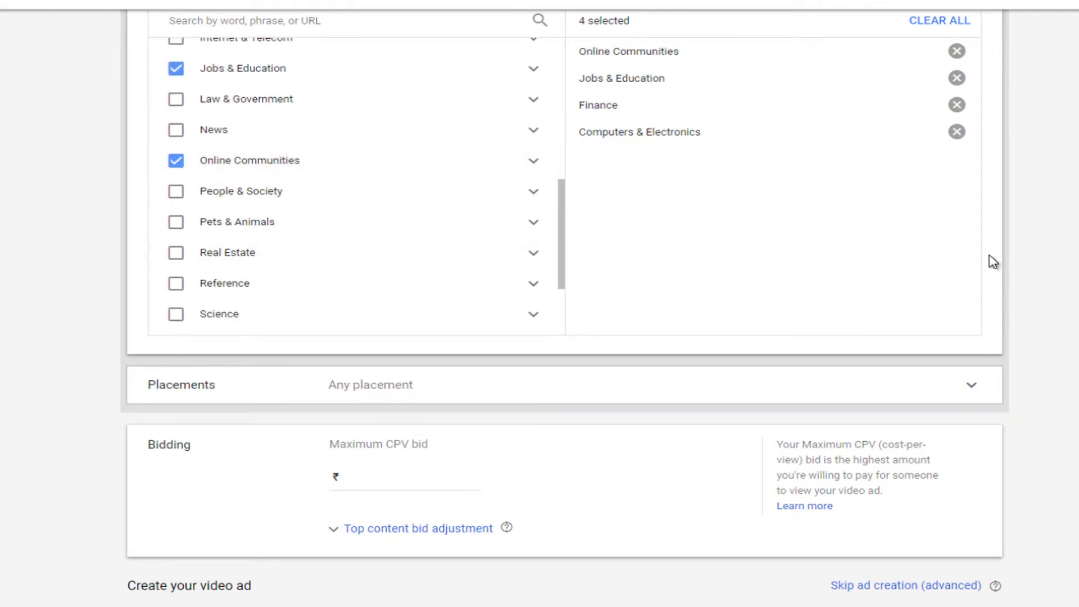
{"action": "scroll", "coordinate": [1040, 263], "scroll_direction": "up", "scroll_amount": 10}
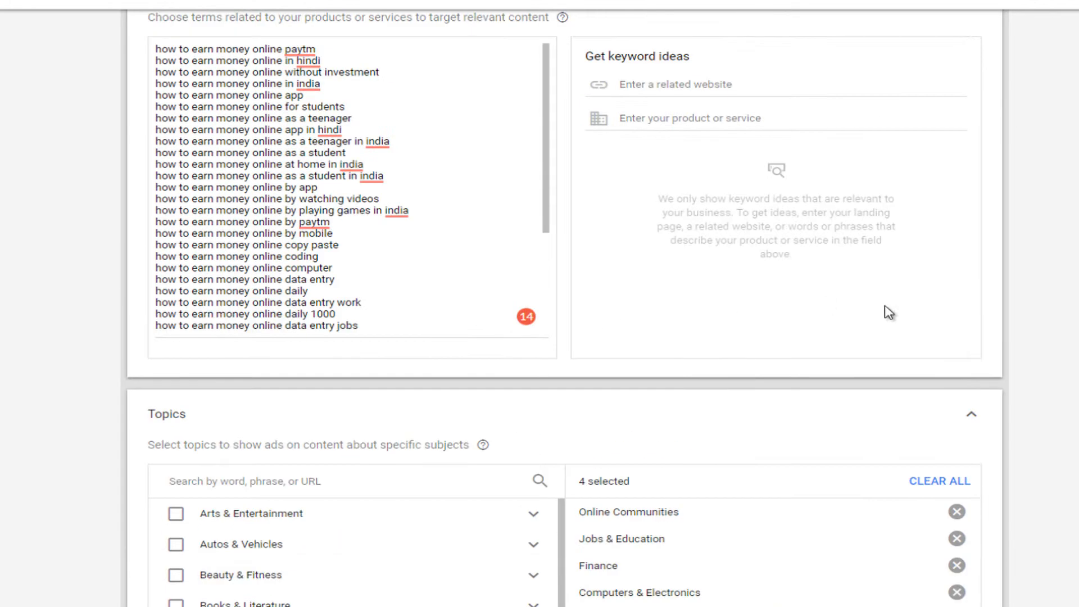
Open the ad group's placement targeting options.
{"action": "scroll", "coordinate": [1037, 353], "scroll_direction": "down", "scroll_amount": 12}
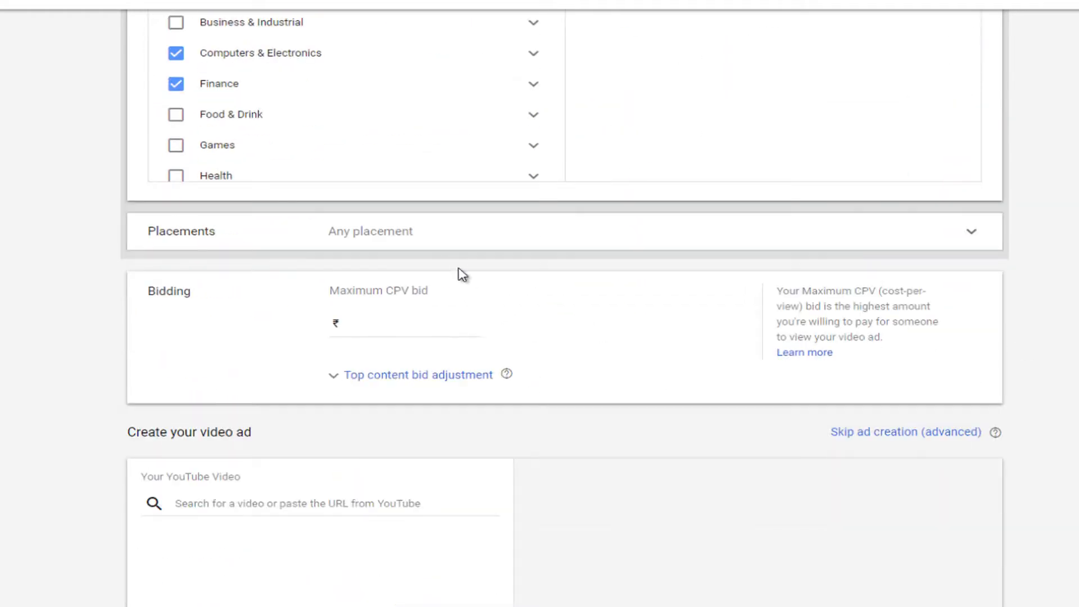
{"action": "left_click", "coordinate": [453, 246]}
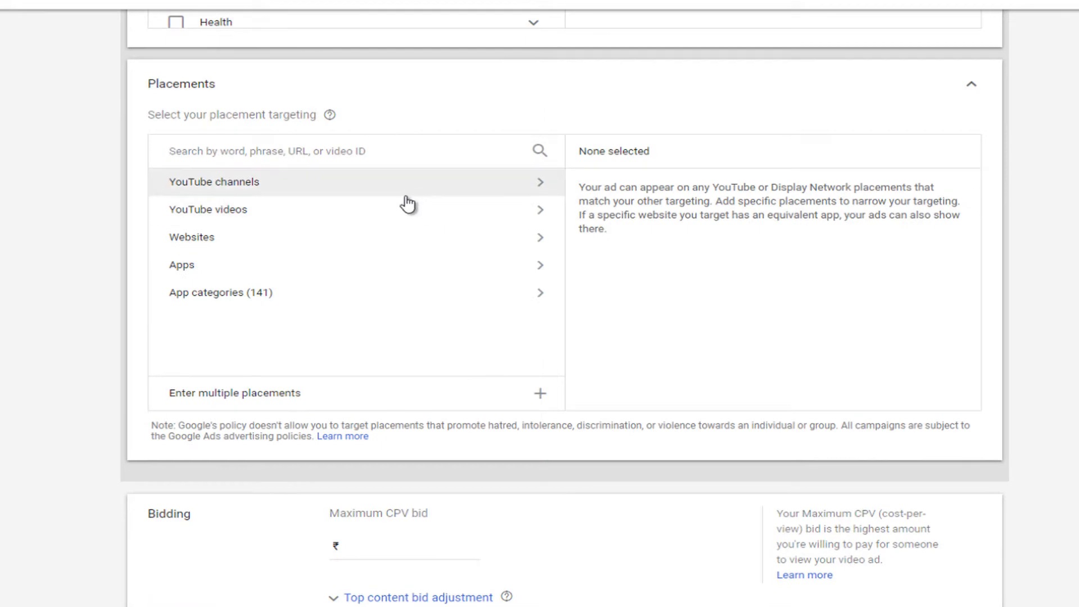
{"action": "left_click", "coordinate": [407, 212]}
{"action": "left_click", "coordinate": [467, 91]}
{"action": "left_click", "coordinate": [467, 91]}
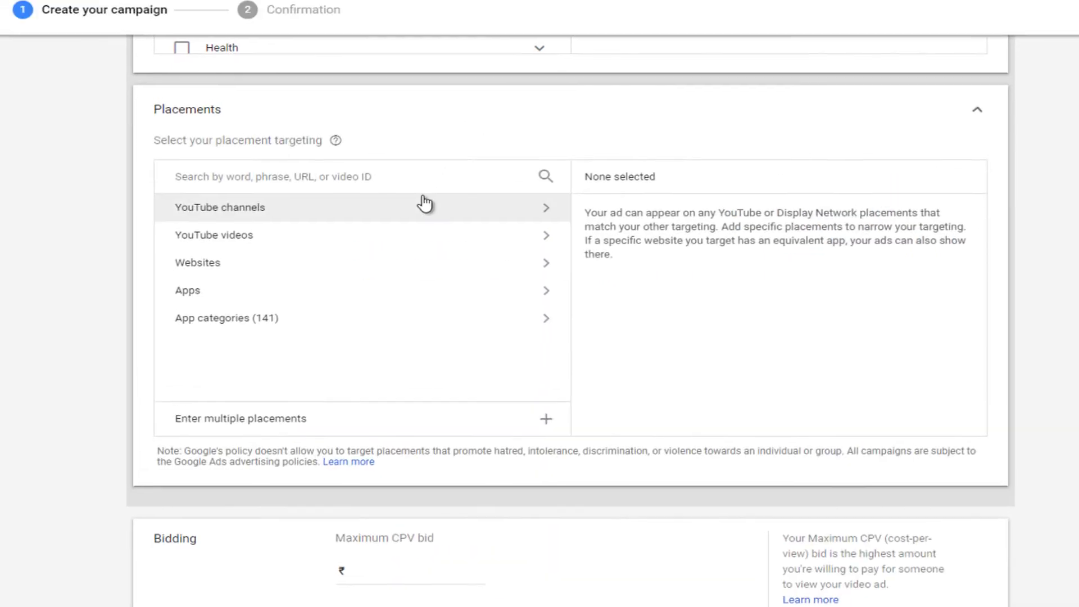
Switch to the How To Earn Money Online video on YouTube and copy its URL up to "&t", without the start time.
{"action": "left_click", "coordinate": [304, 27]}
{"action": "left_click", "coordinate": [410, 49]}
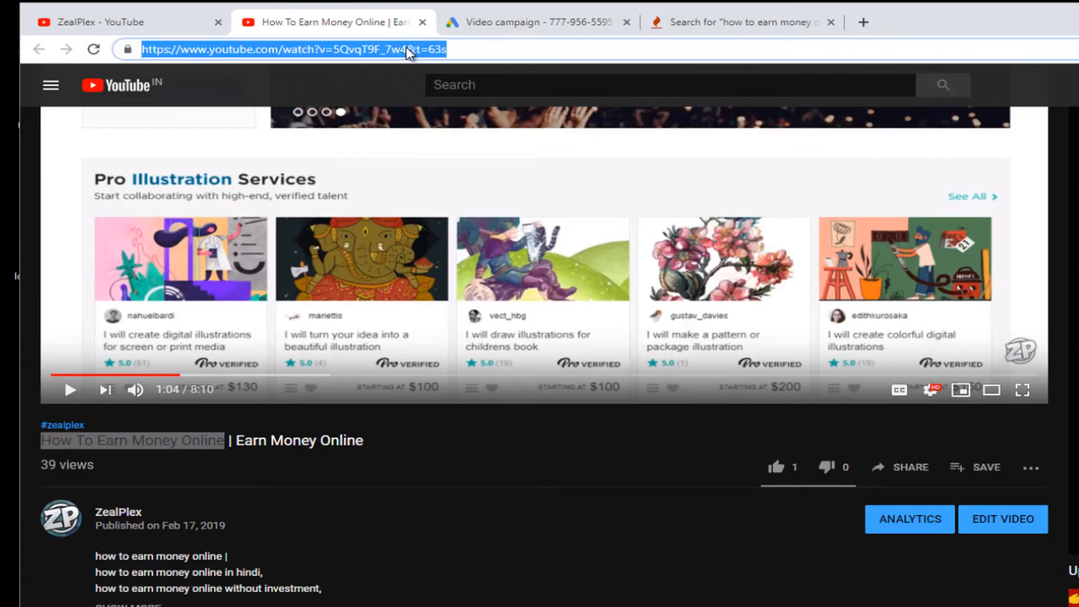
{"action": "left_click", "coordinate": [422, 50]}
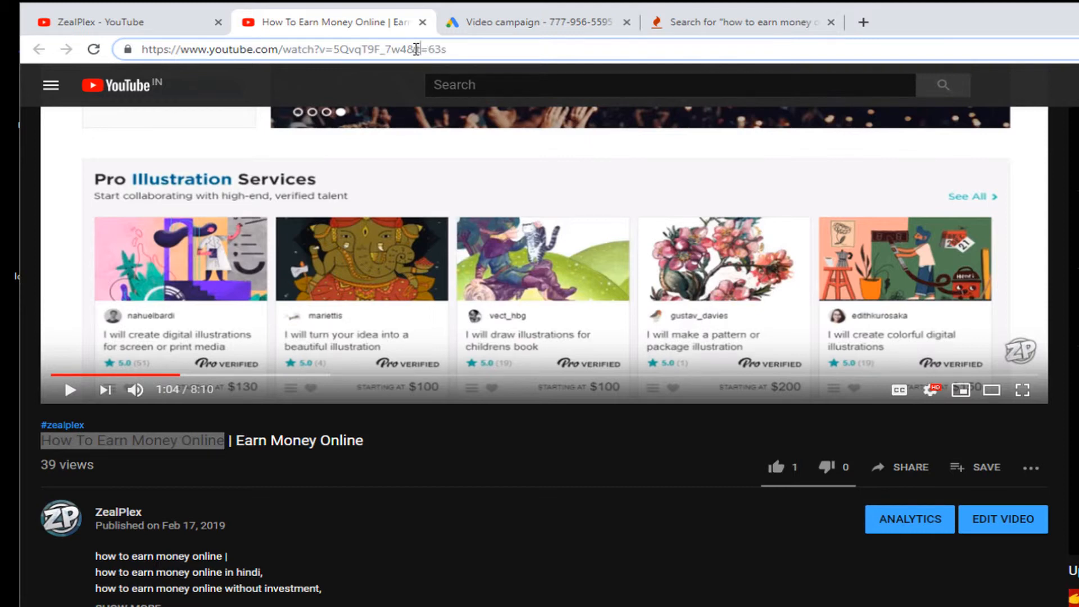
{"action": "left_click_drag", "start_coordinate": [416, 49], "coordinate": [95, 49]}
{"action": "right_click", "coordinate": [196, 53]}
{"action": "left_click", "coordinate": [253, 128]}
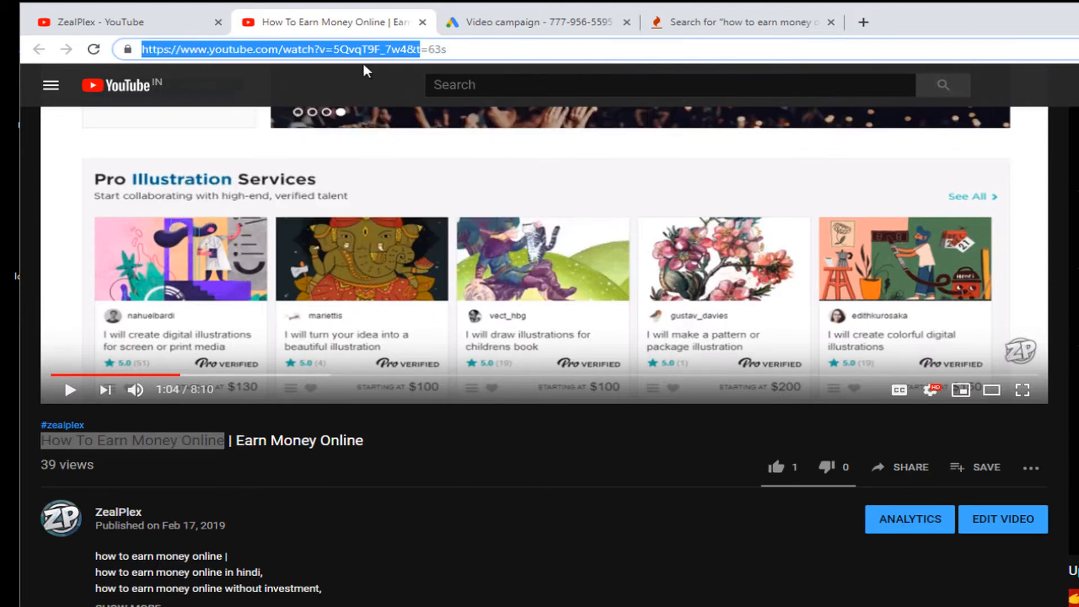
{"action": "right_click", "coordinate": [354, 50]}
{"action": "left_click", "coordinate": [400, 133]}
Return to Google Ads, search placements with the copied URL and add the matching How To Earn Money Online video as a placement.
{"action": "left_click", "coordinate": [494, 32]}
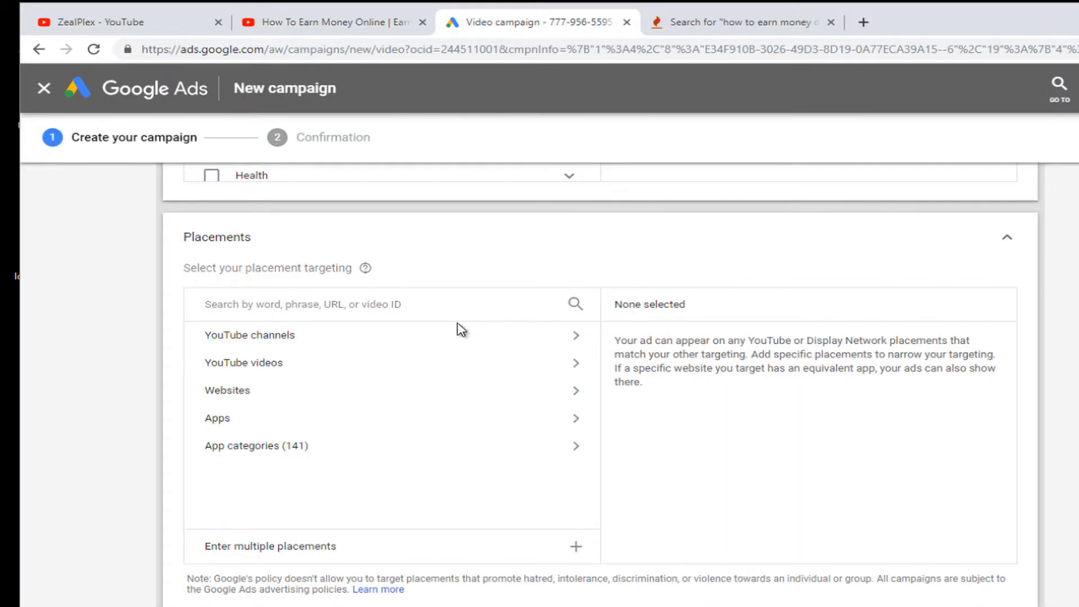
{"action": "right_click", "coordinate": [311, 306]}
{"action": "left_click", "coordinate": [393, 431]}
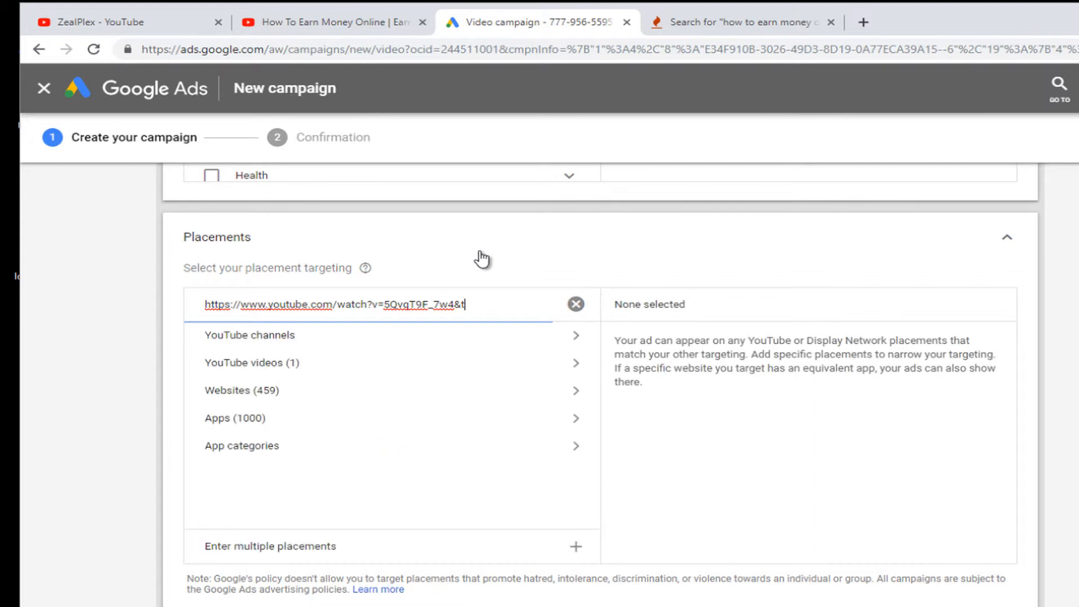
{"action": "left_click", "coordinate": [340, 368]}
{"action": "left_click", "coordinate": [379, 387]}
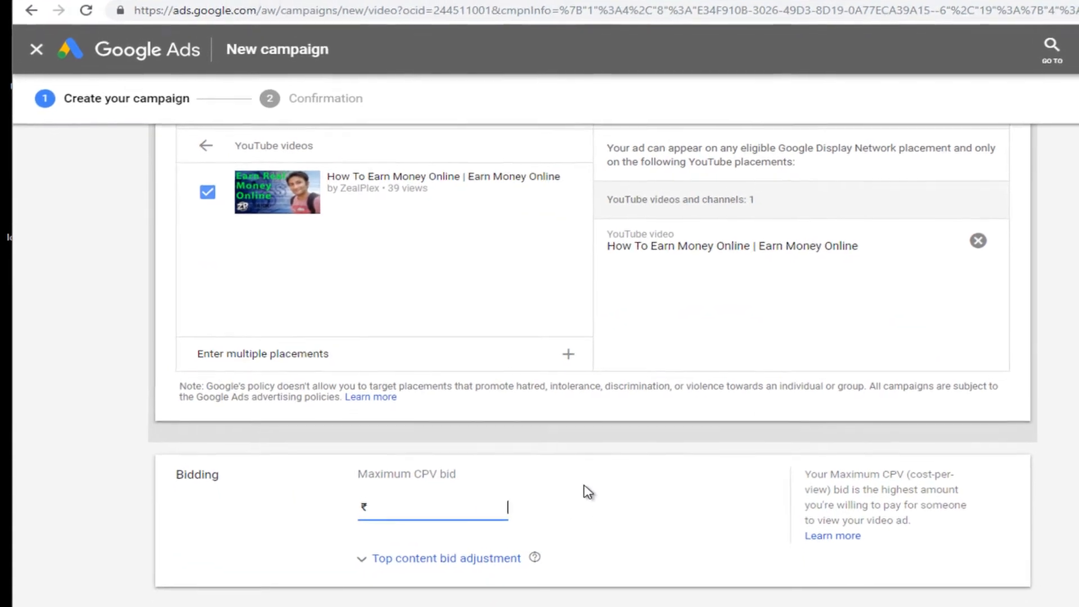
Set the maximum CPV bid to ₹0.20 and paste the copied URL as the ad's YouTube video.
{"action": "type", "text": "0."}
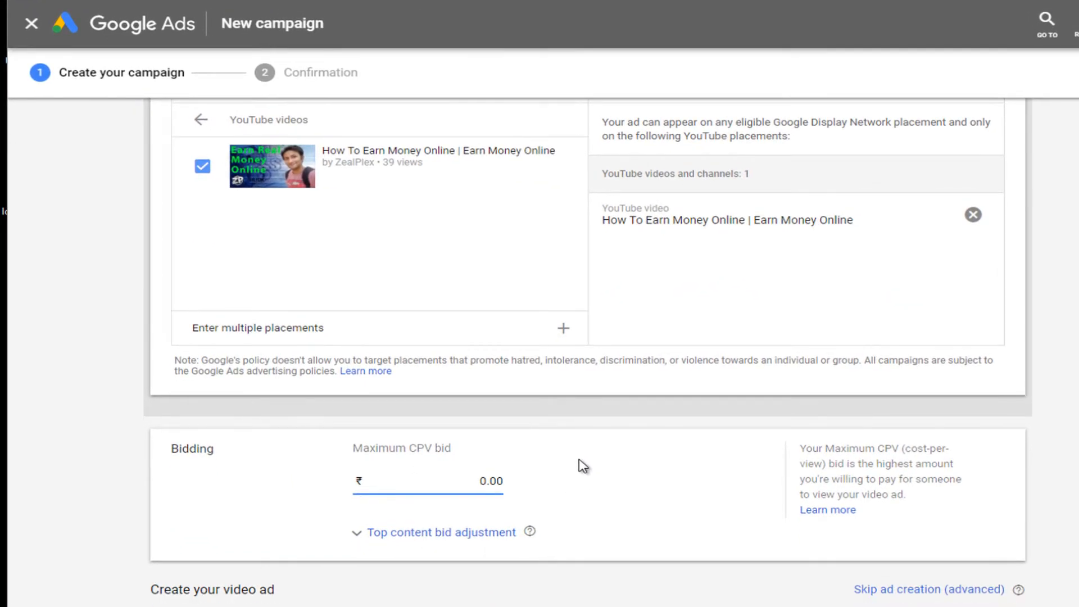
{"action": "type", "text": "2"}
{"action": "scroll", "coordinate": [450, 444], "scroll_direction": "down", "scroll_amount": 7}
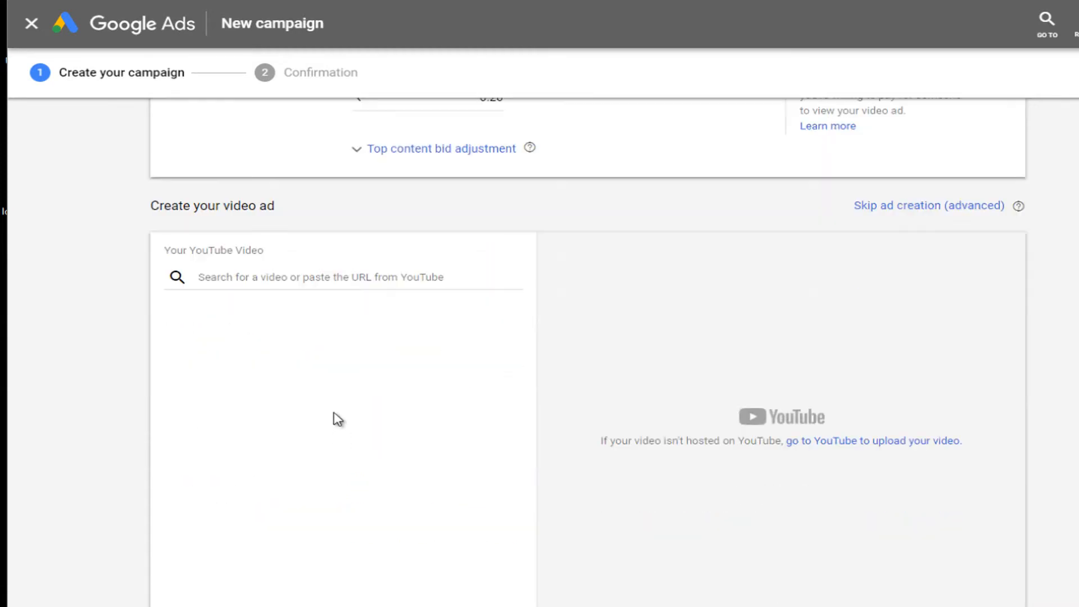
{"action": "left_click", "coordinate": [294, 277]}
{"action": "right_click", "coordinate": [310, 283]}
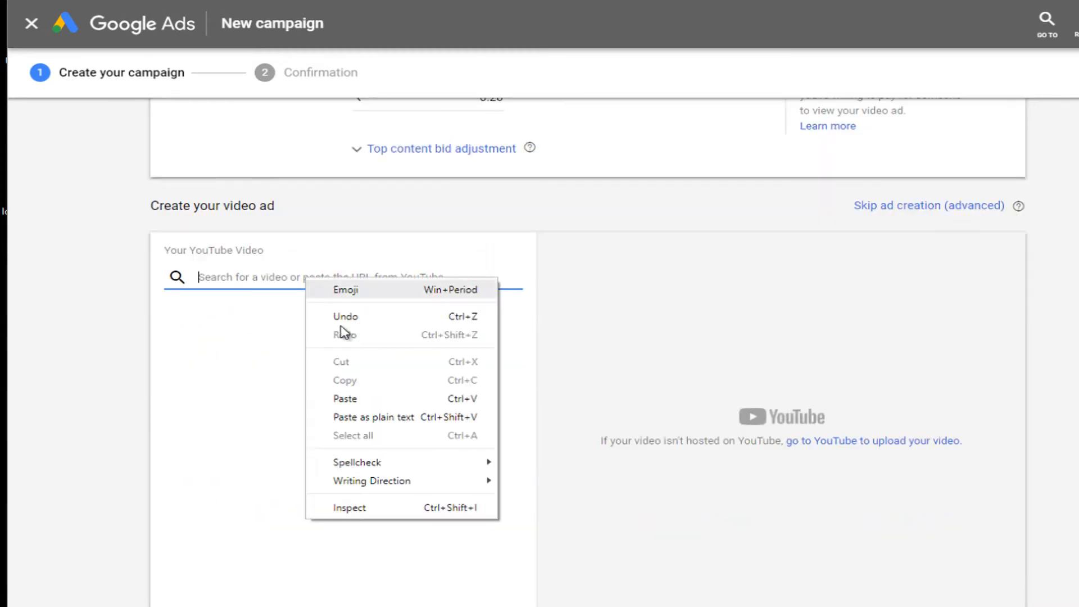
{"action": "left_click", "coordinate": [371, 393]}
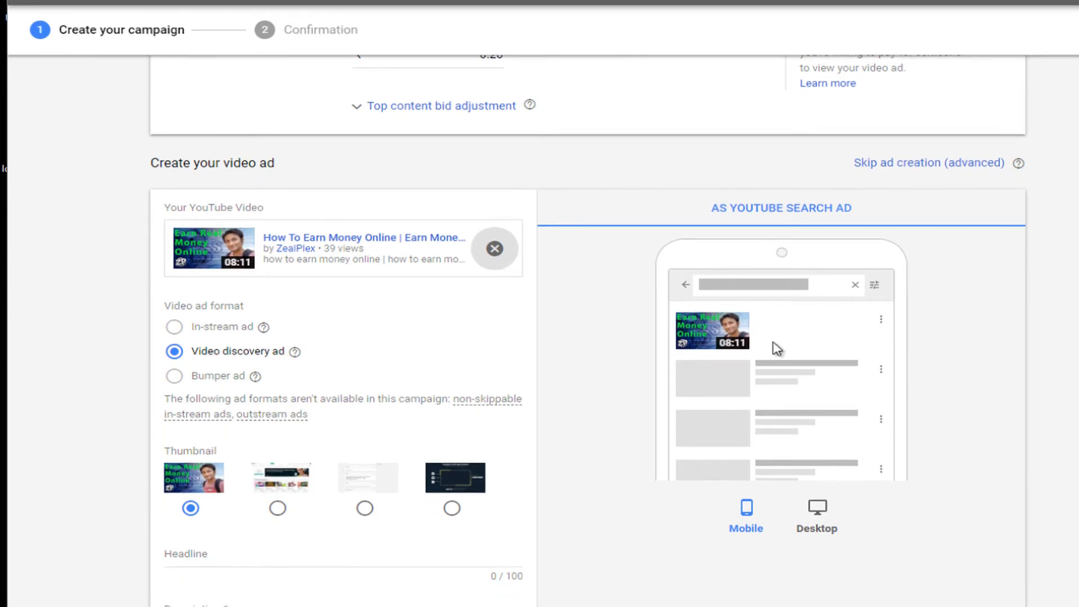
Preview the YouTube search ad in its desktop and mobile layouts.
{"action": "left_click", "coordinate": [804, 531]}
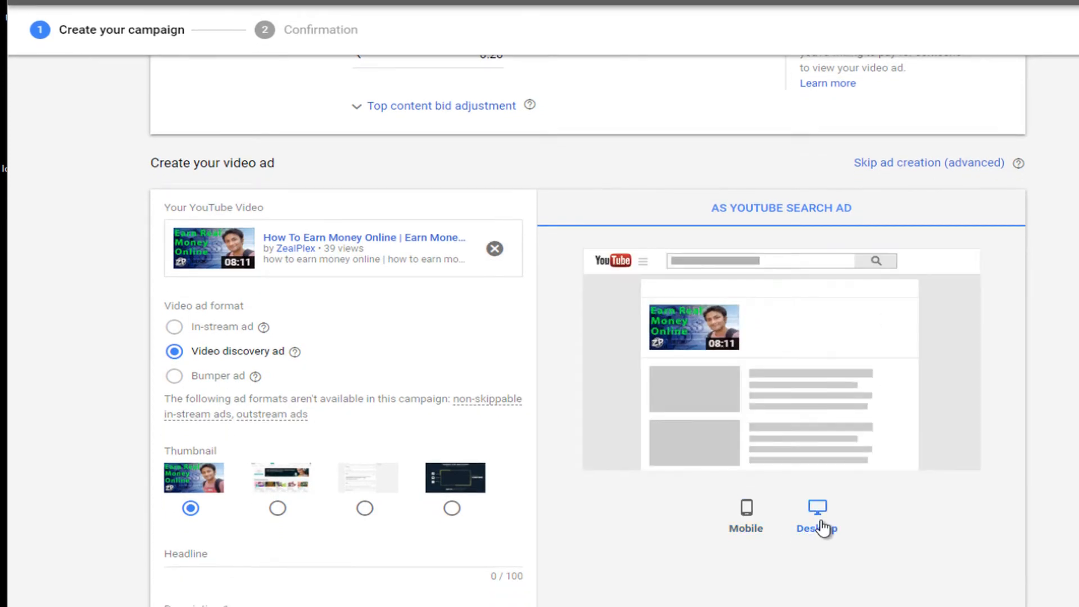
{"action": "left_click", "coordinate": [738, 528]}
{"action": "scroll", "coordinate": [790, 423], "scroll_direction": "down", "scroll_amount": 4}
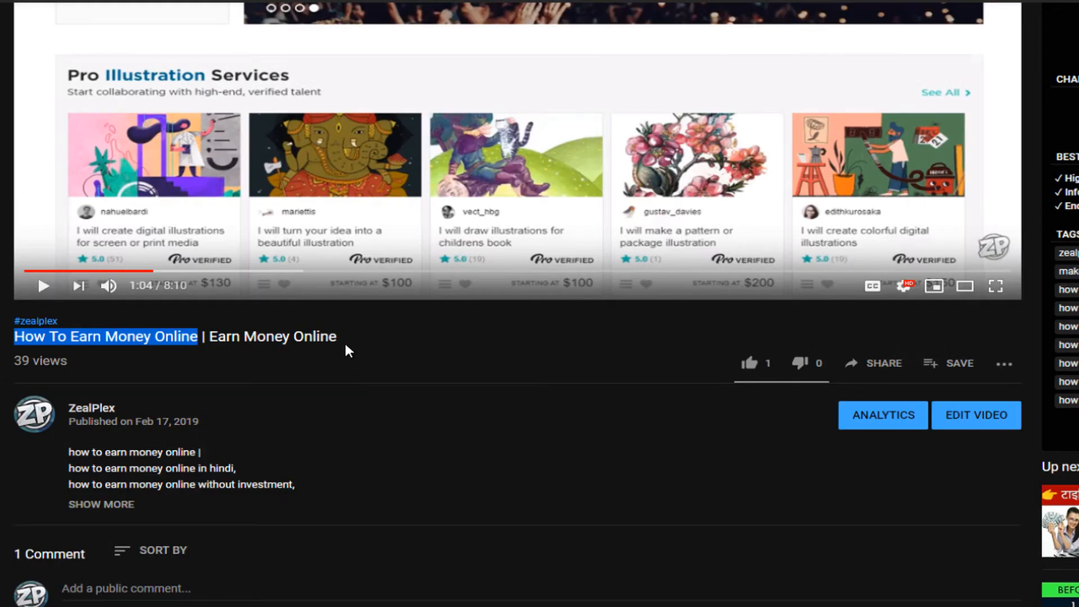
Copy the full video title from YouTube and set the ad's headline to "How To Earn Money Online | Earn Money Online".
{"action": "left_click_drag", "start_coordinate": [344, 337], "coordinate": [217, 337]}
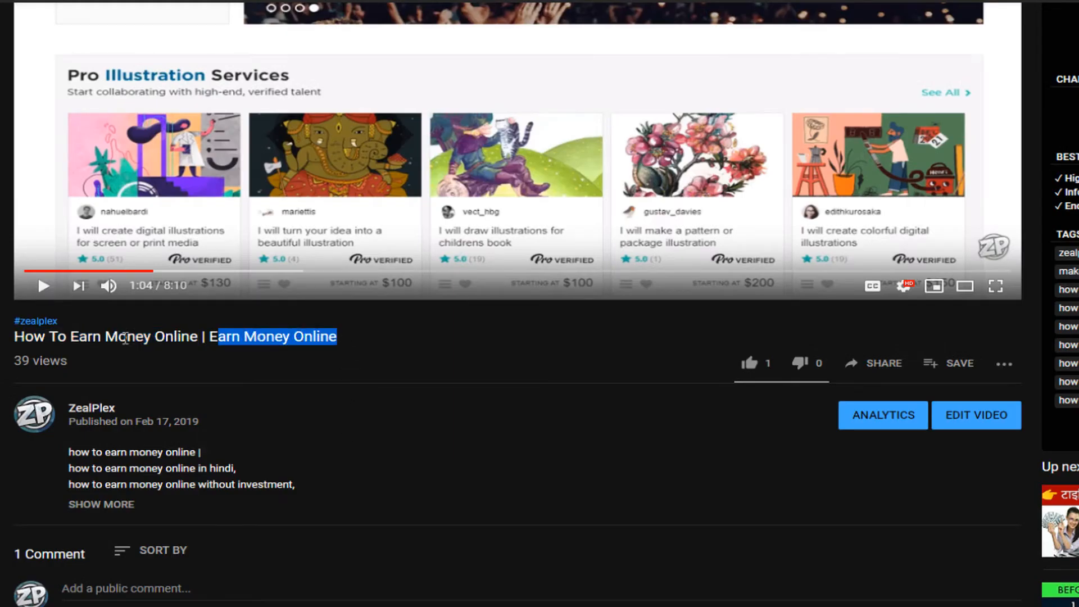
{"action": "left_click_drag", "start_coordinate": [337, 337], "coordinate": [21, 340]}
{"action": "key", "text": "ctrl+c"}
{"action": "right_click", "coordinate": [27, 344]}
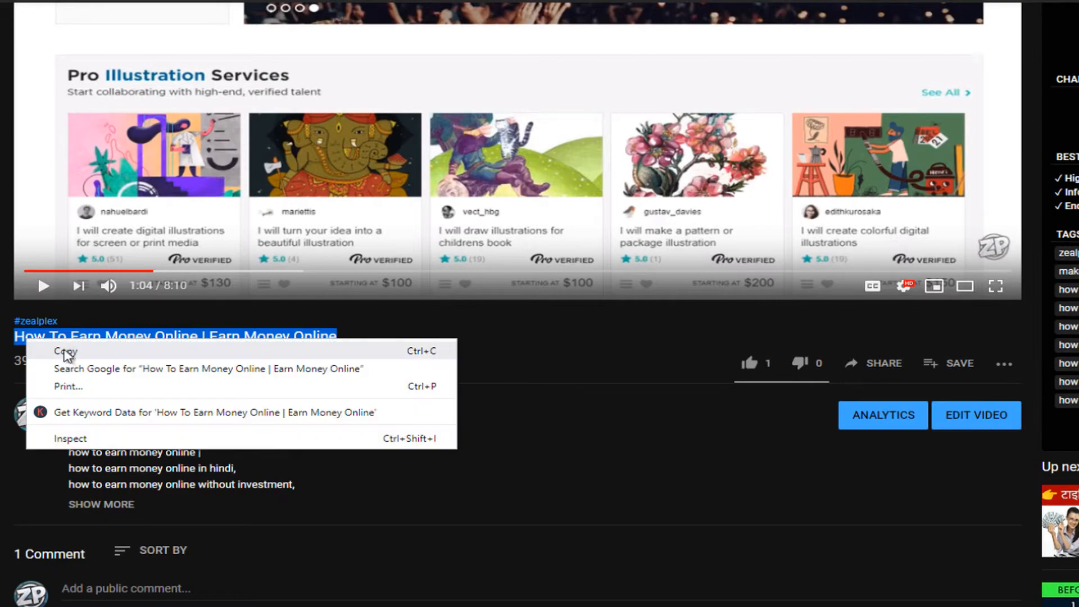
{"action": "left_click", "coordinate": [67, 352]}
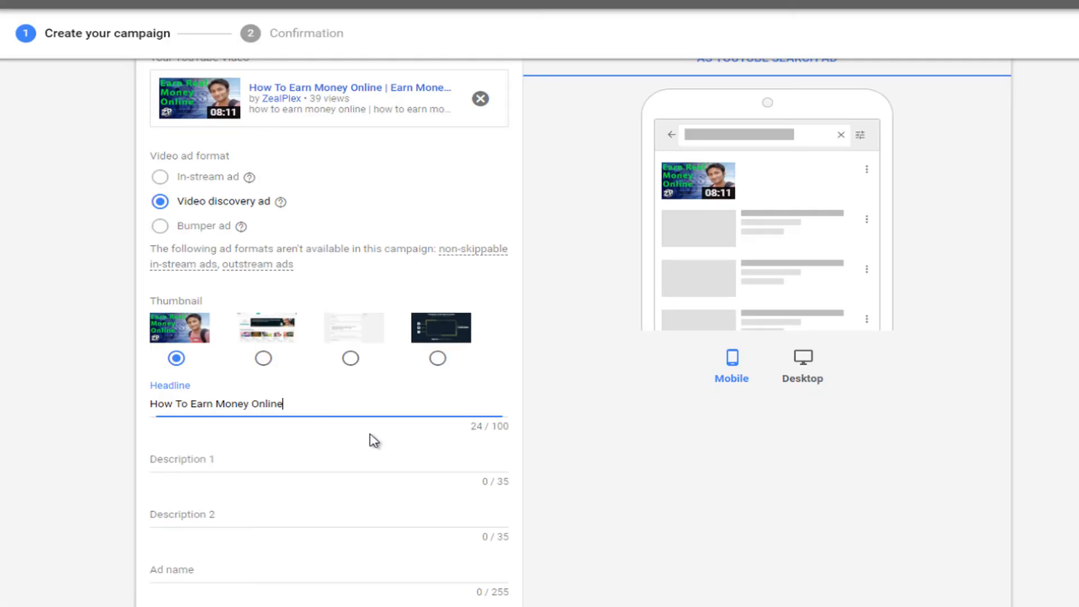
{"action": "left_click_drag", "start_coordinate": [299, 405], "coordinate": [133, 409]}
{"action": "key", "text": "BackSpace"}
{"action": "key", "text": "ctrl+v"}
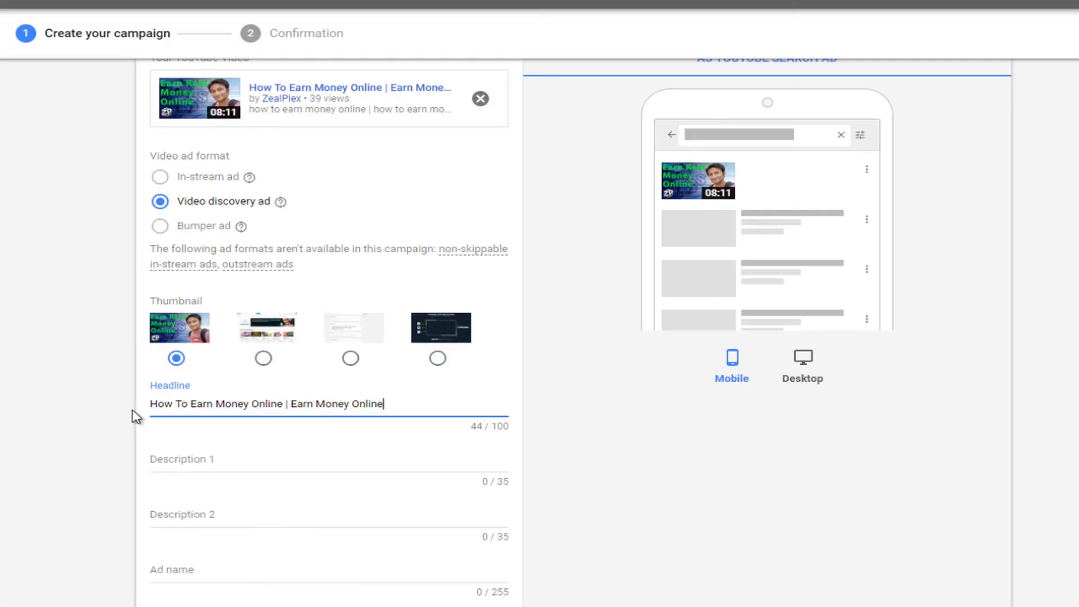
Enter "Earn Money Online" as description 1, name the ad "Earn money from home" and try to save the campaign.
{"action": "left_click", "coordinate": [368, 507]}
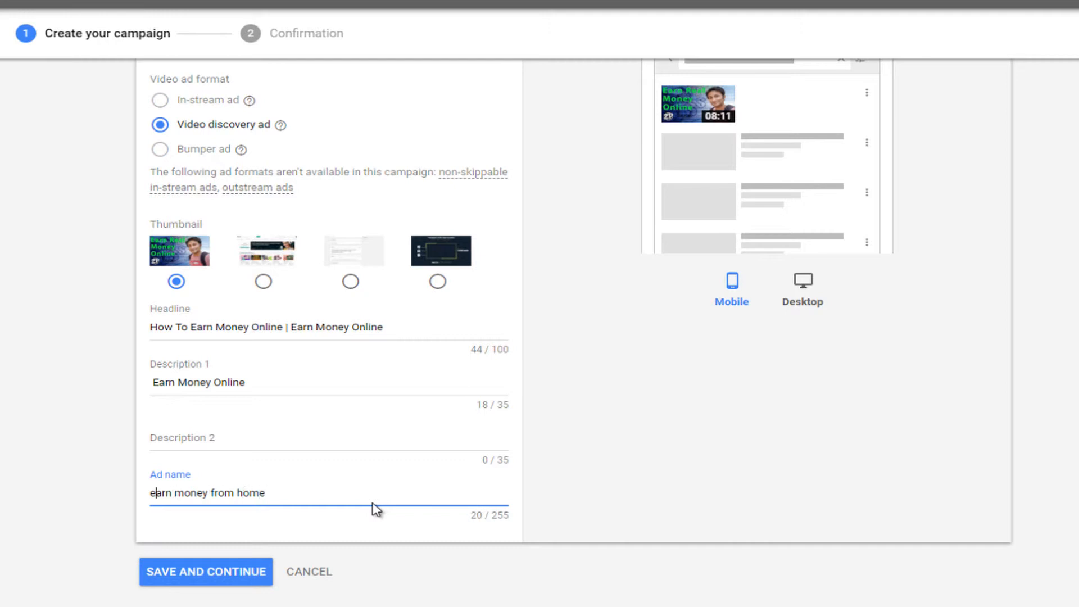
{"action": "key", "text": "BackSpace"}
{"action": "type", "text": "E"}
{"action": "left_click", "coordinate": [153, 578]}
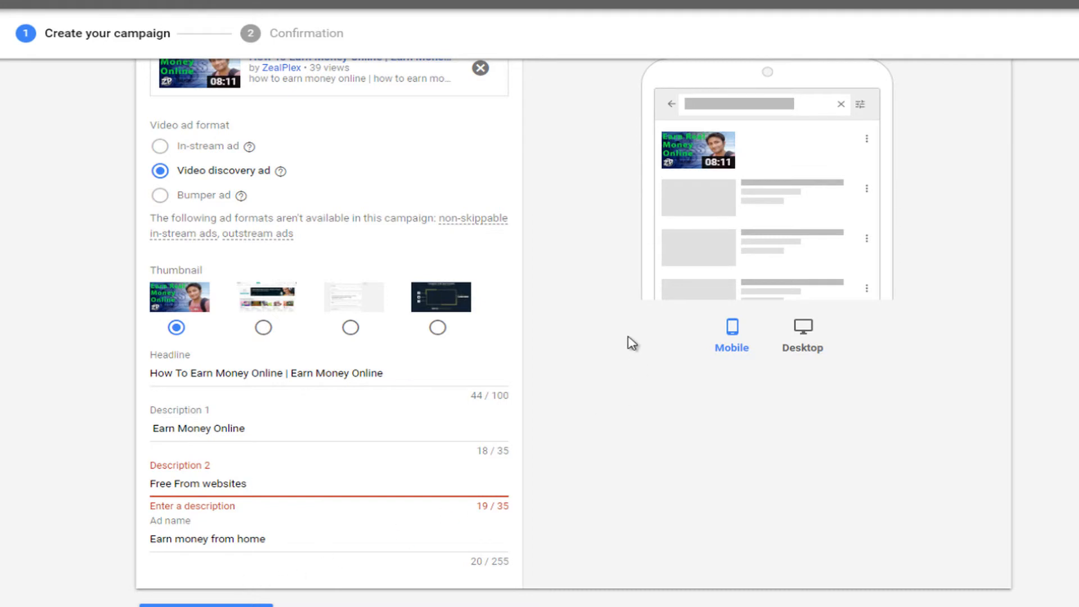
Fill in description 2 with "Free From websites", then save the campaign and continue to its overview.
{"action": "scroll", "coordinate": [770, 154], "scroll_direction": "down", "scroll_amount": 1}
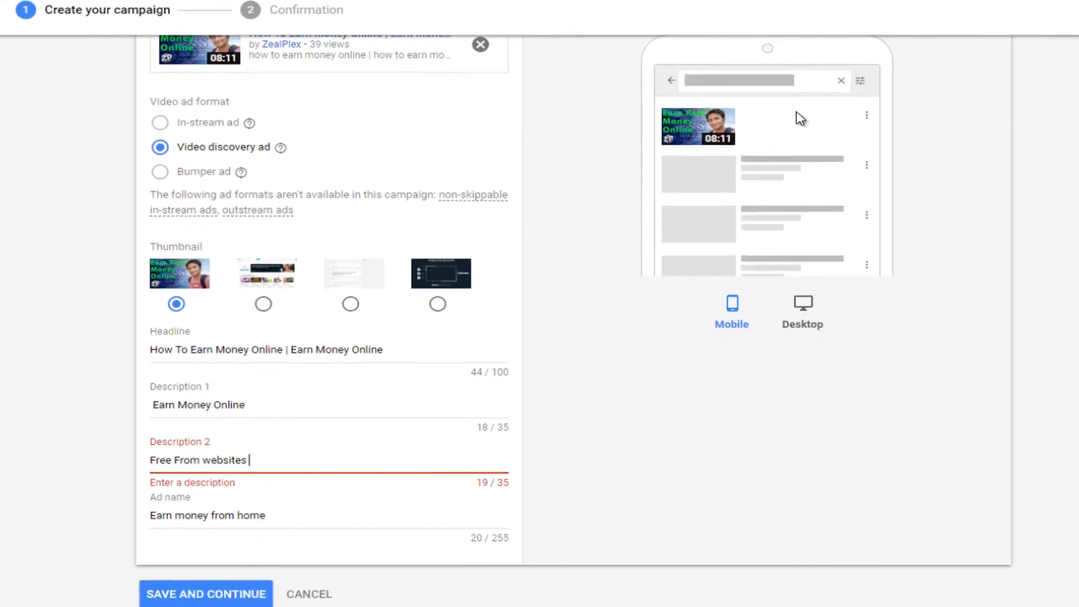
{"action": "left_click", "coordinate": [229, 579]}
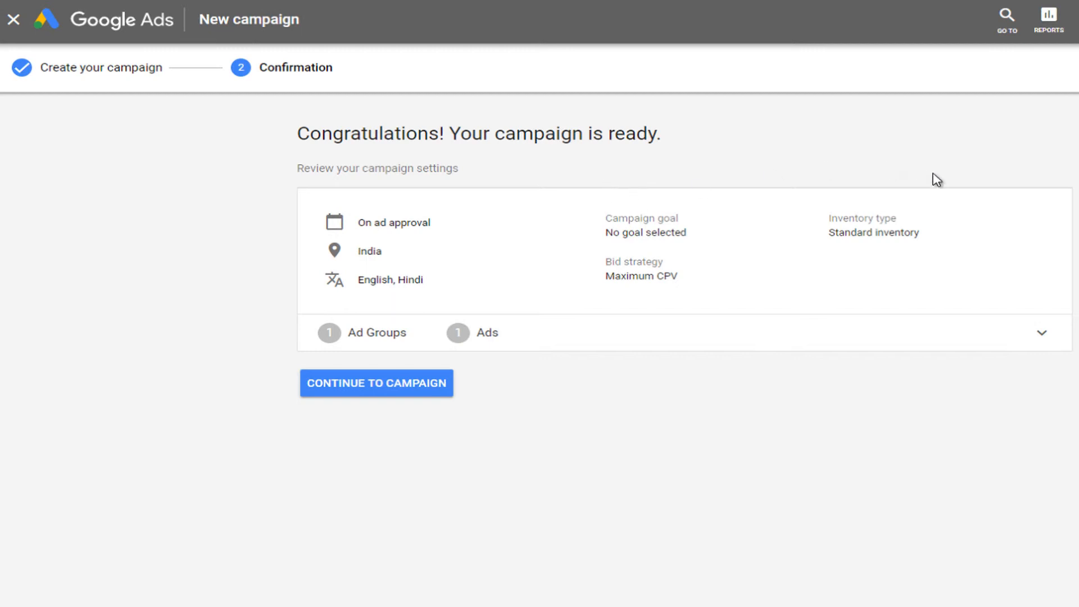
{"action": "left_click", "coordinate": [399, 394]}
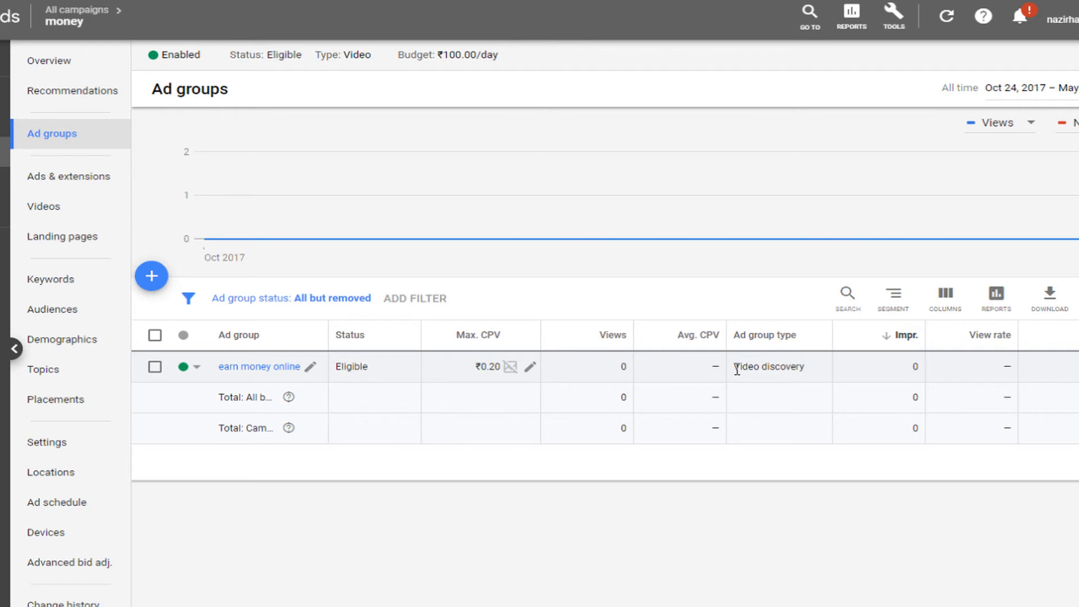
Check the new ad group's type and open the account's Billing & payments summary.
{"action": "left_click_drag", "start_coordinate": [737, 371], "coordinate": [827, 369]}
{"action": "left_click", "coordinate": [810, 518]}
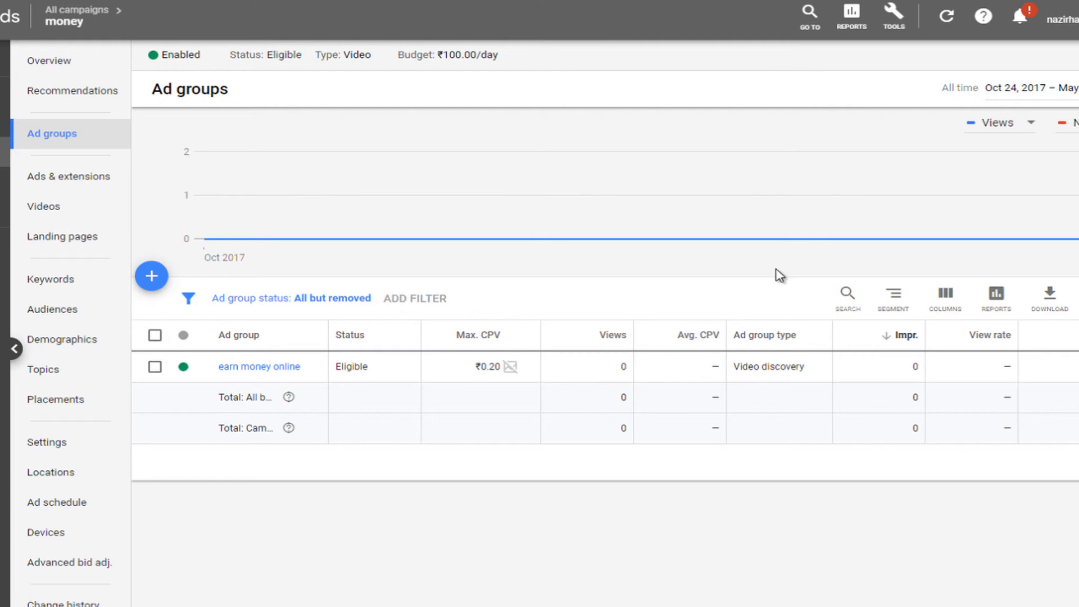
{"action": "left_click", "coordinate": [898, 28]}
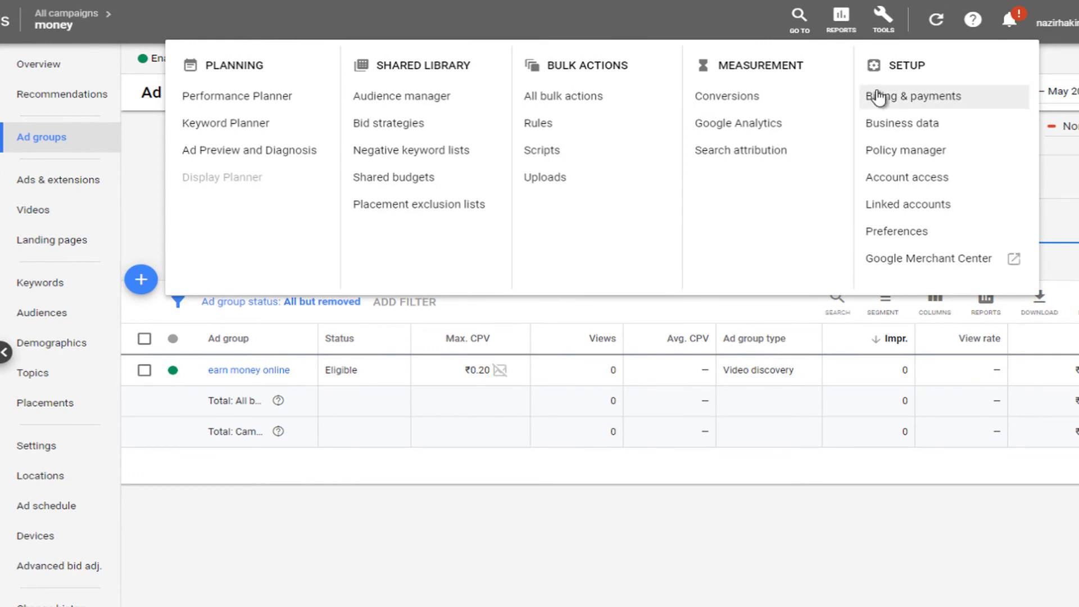
{"action": "left_click", "coordinate": [879, 97]}
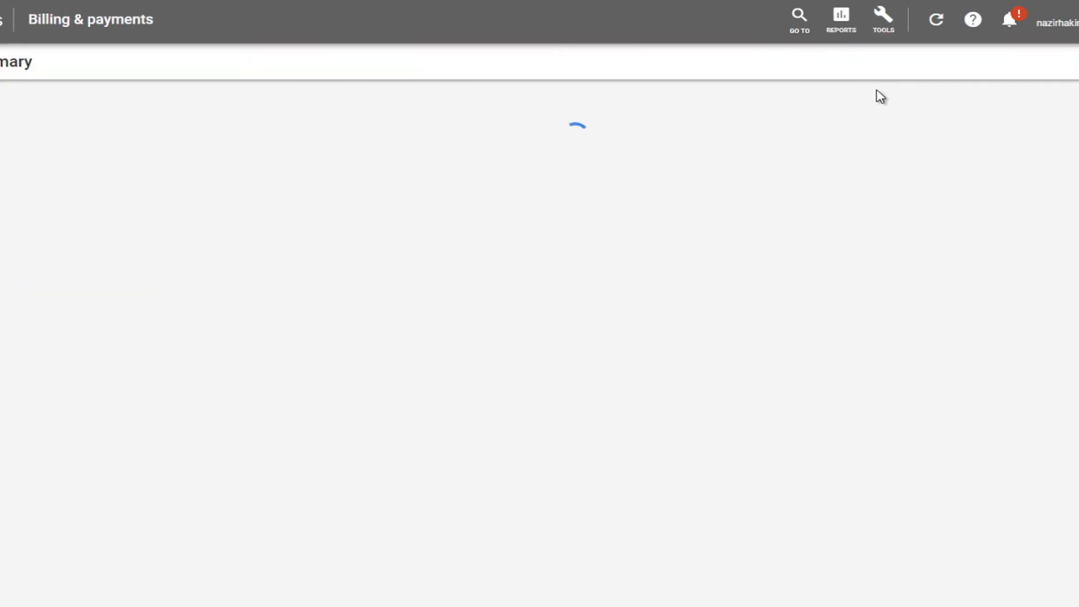
{"action": "scroll", "coordinate": [881, 97], "scroll_direction": "down", "scroll_amount": 2}
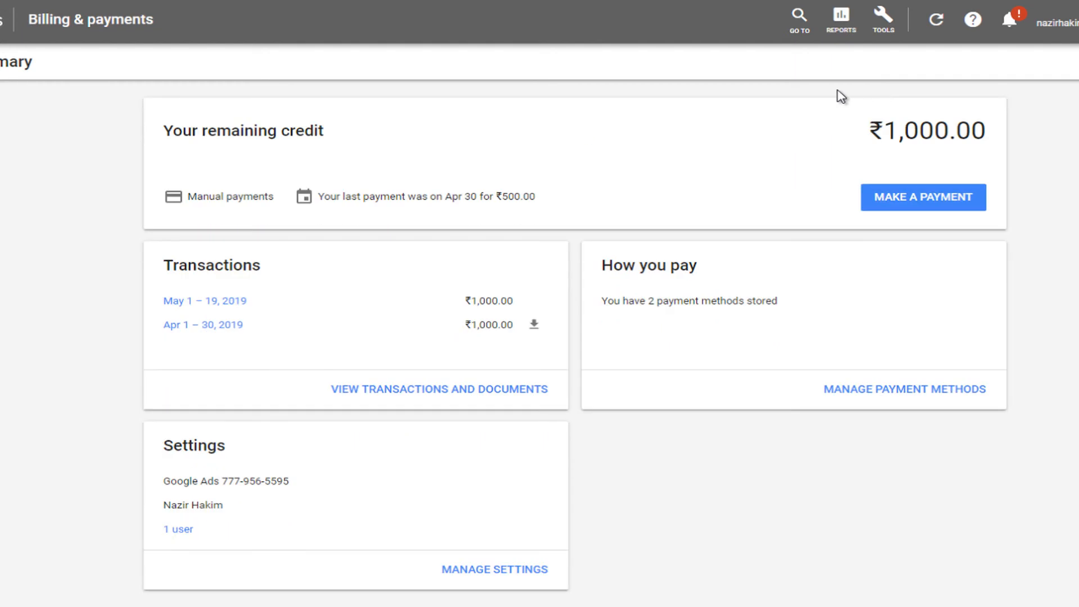